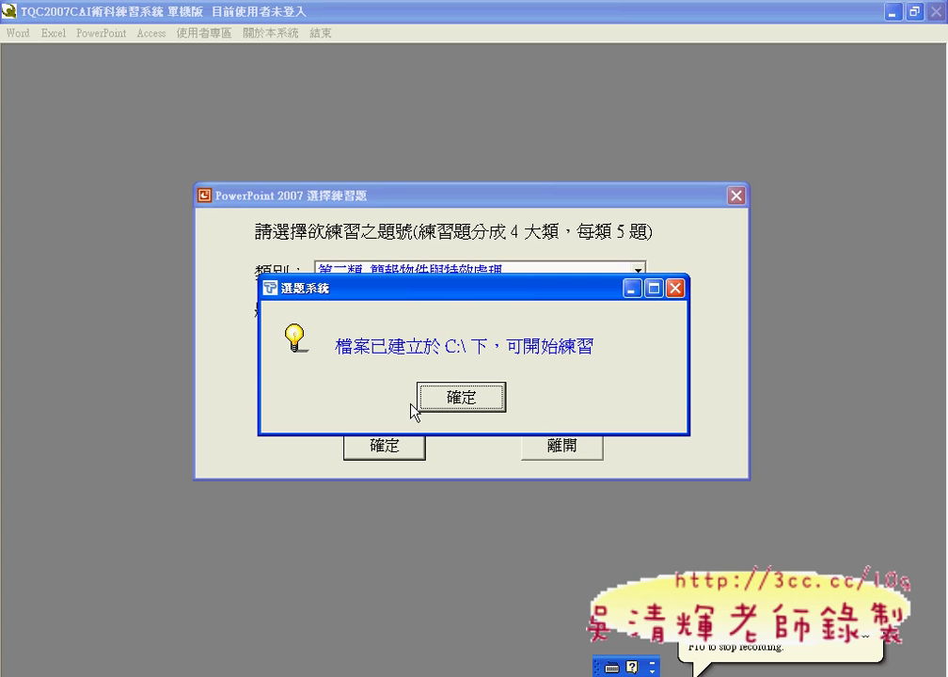
Confirm the notice that the practice file was created on C:\ and close the exercise picker.
left_click(457, 407)
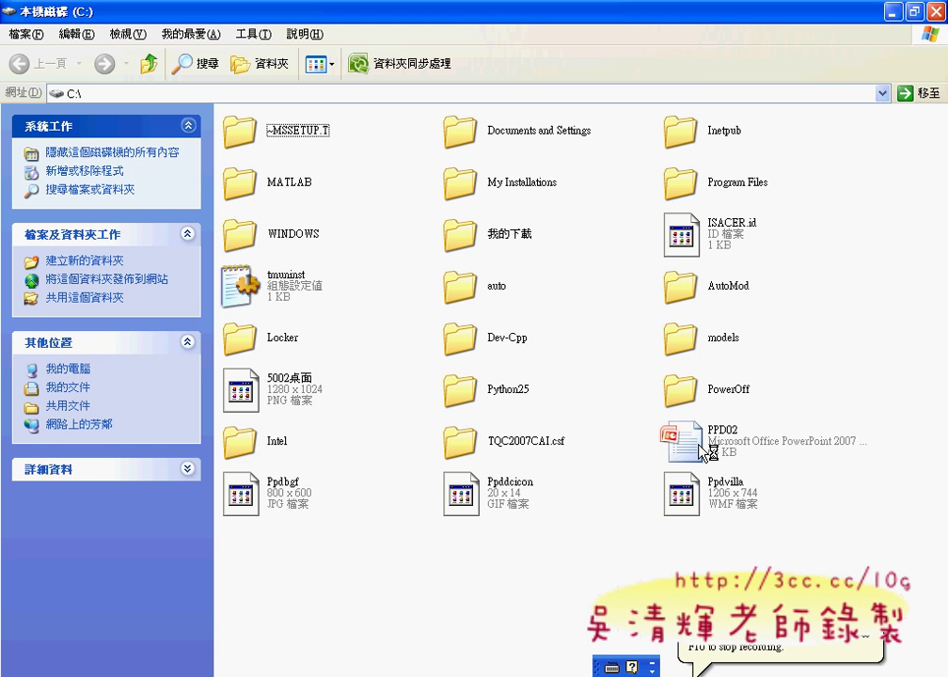
Open PPD02 from the C: drive in PowerPoint and dismiss the add-in welcome notice.
left_click(789, 458)
double_click(784, 449)
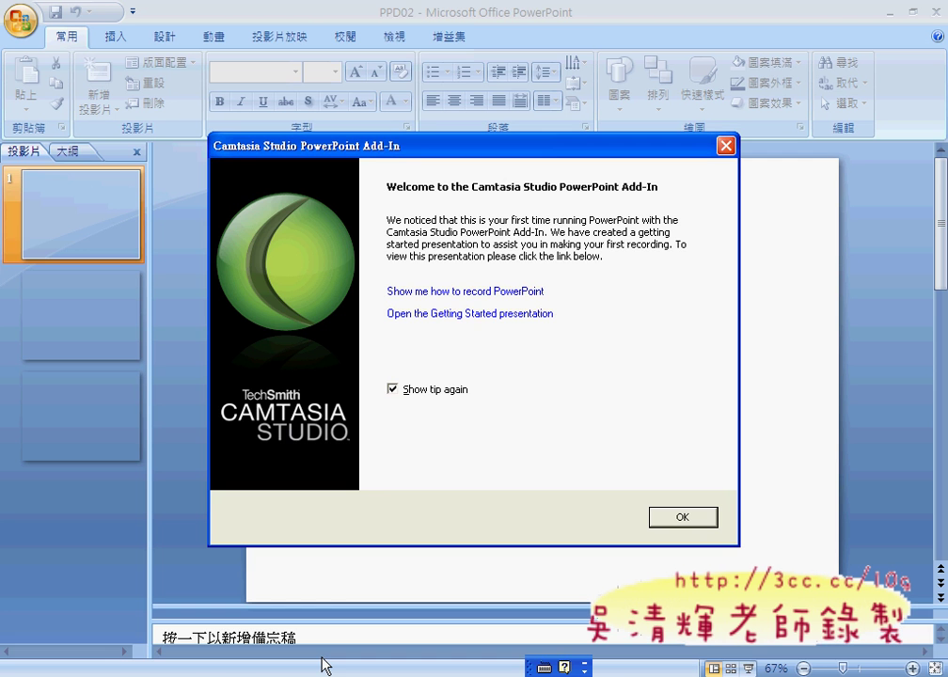
left_click(679, 518)
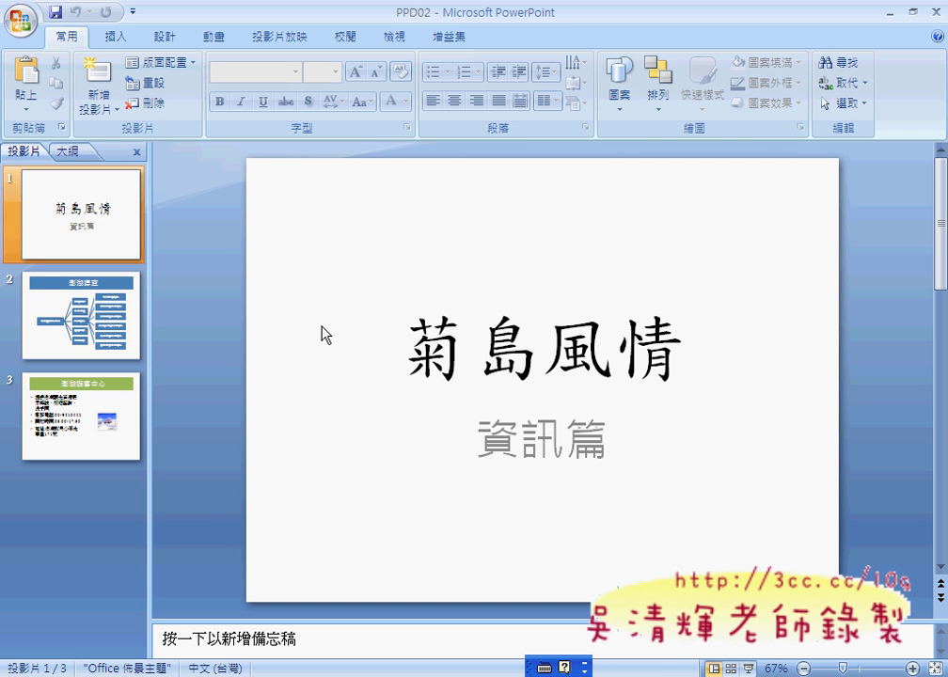
Open Format Background (背景格式) for slide 1 from the slide's shortcut menu.
right_click(339, 250)
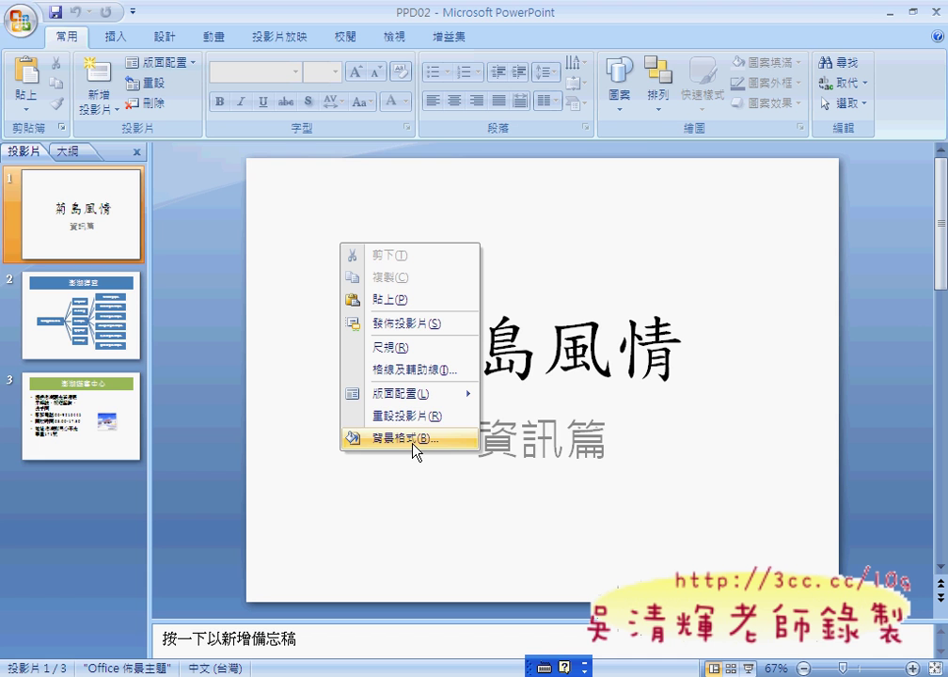
left_click(414, 449)
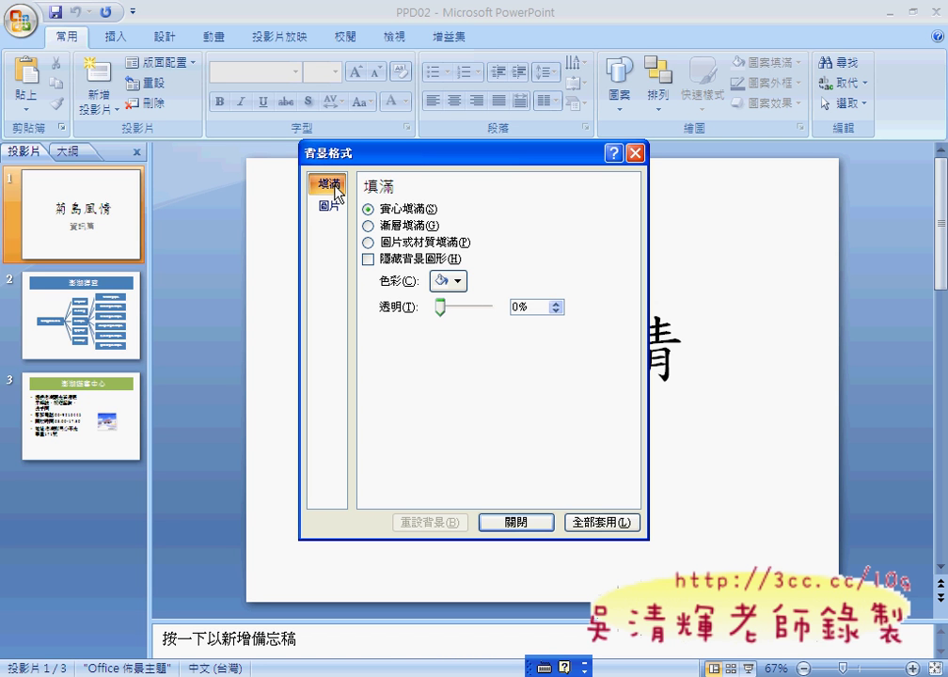
Set slide 1's background to picture or texture fill (圖片或材質填滿) and open the picture file chooser.
left_click(395, 246)
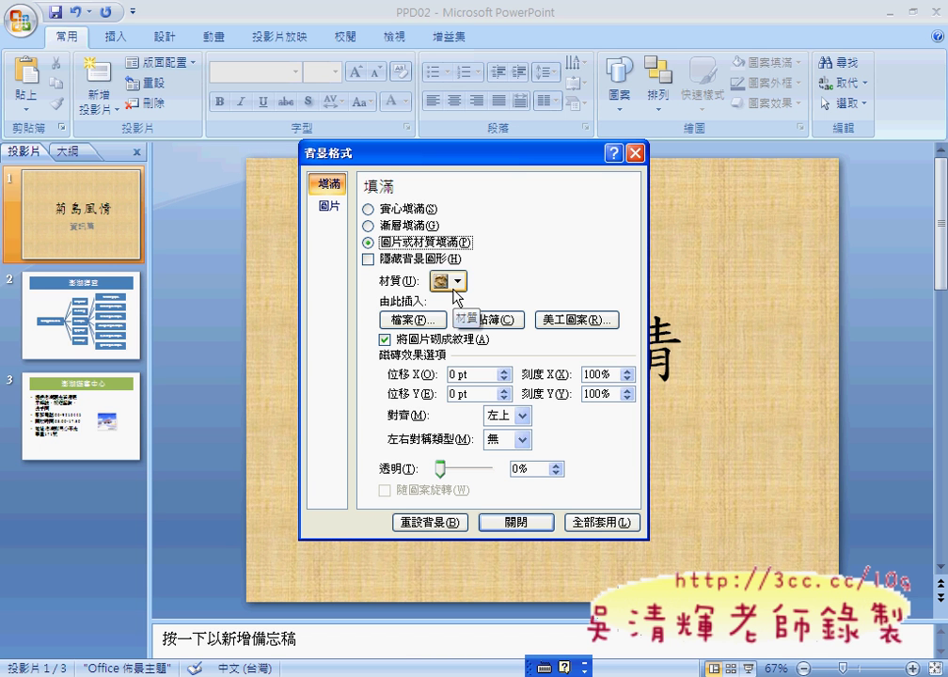
left_click(412, 318)
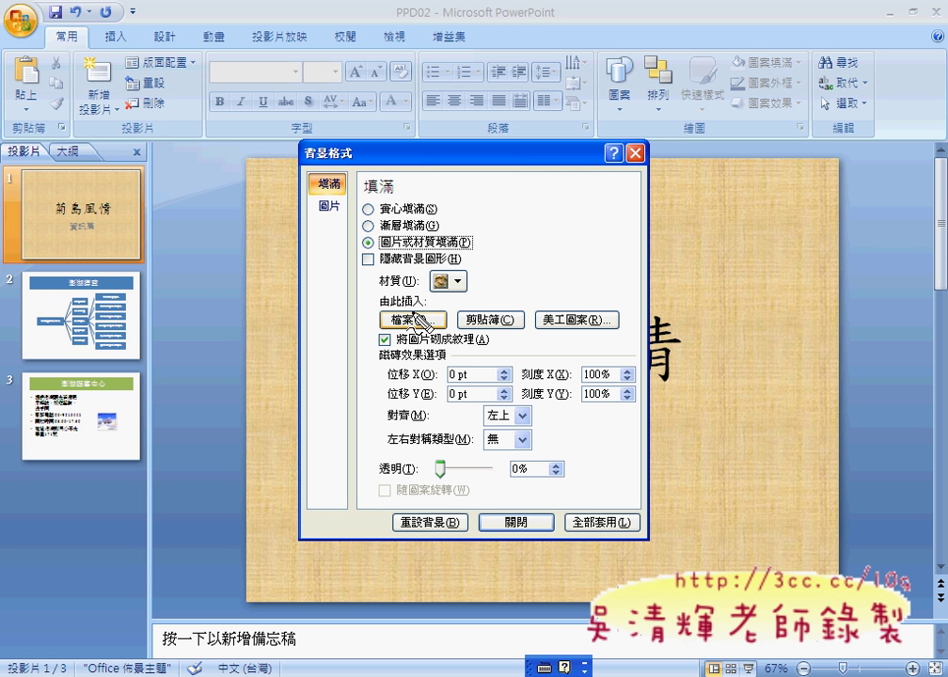
left_click_drag(381, 250, 473, 254)
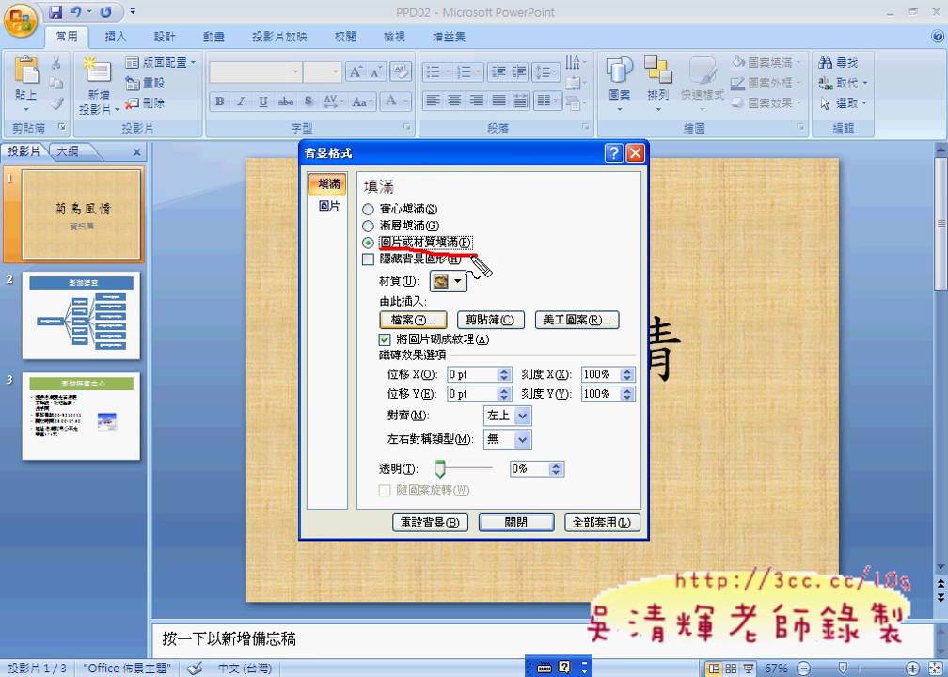
left_click_drag(385, 311, 382, 314)
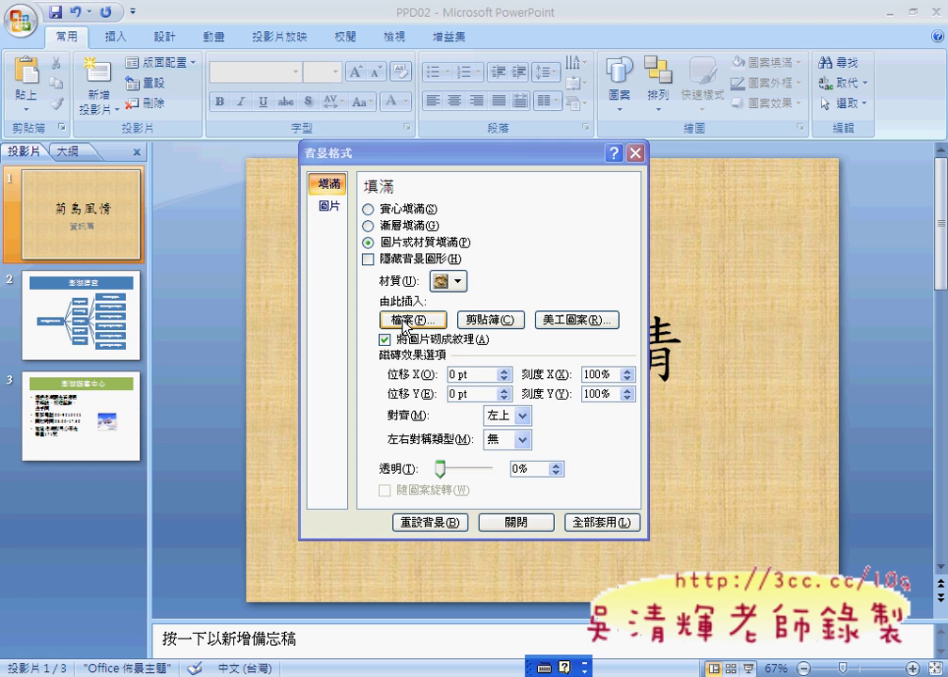
left_click(404, 323)
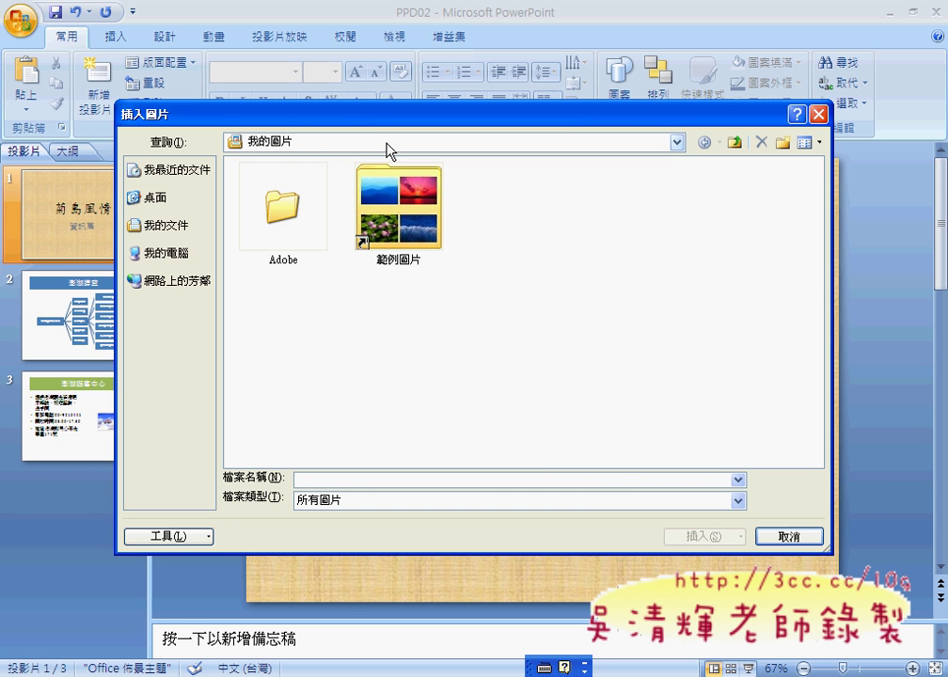
Insert the Ppdbgf flower picture from drive C: as slide 1's background.
left_click(387, 146)
left_click(371, 175)
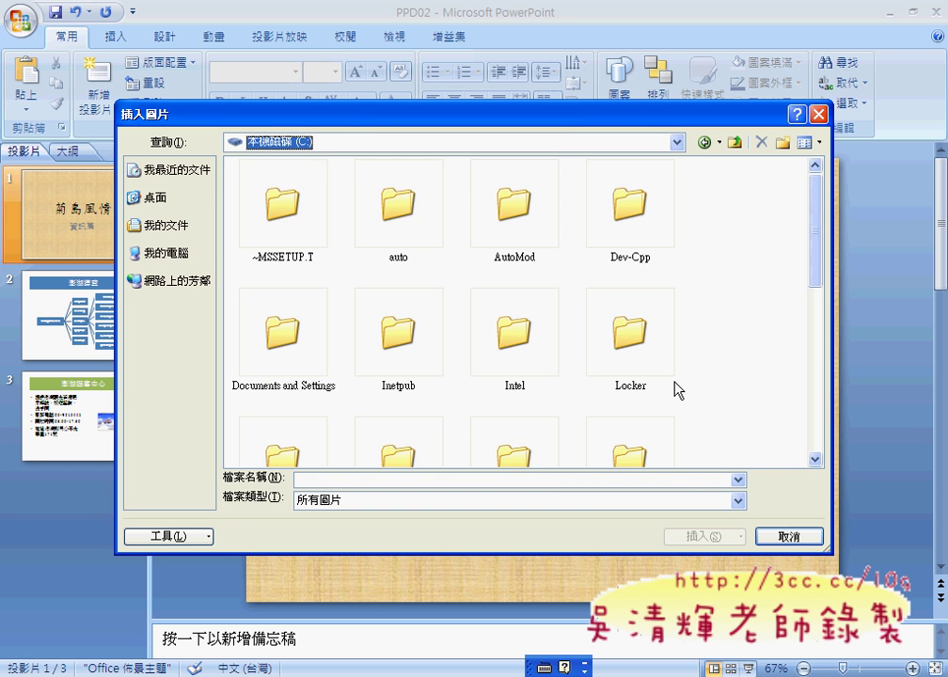
left_click_drag(812, 271, 810, 450)
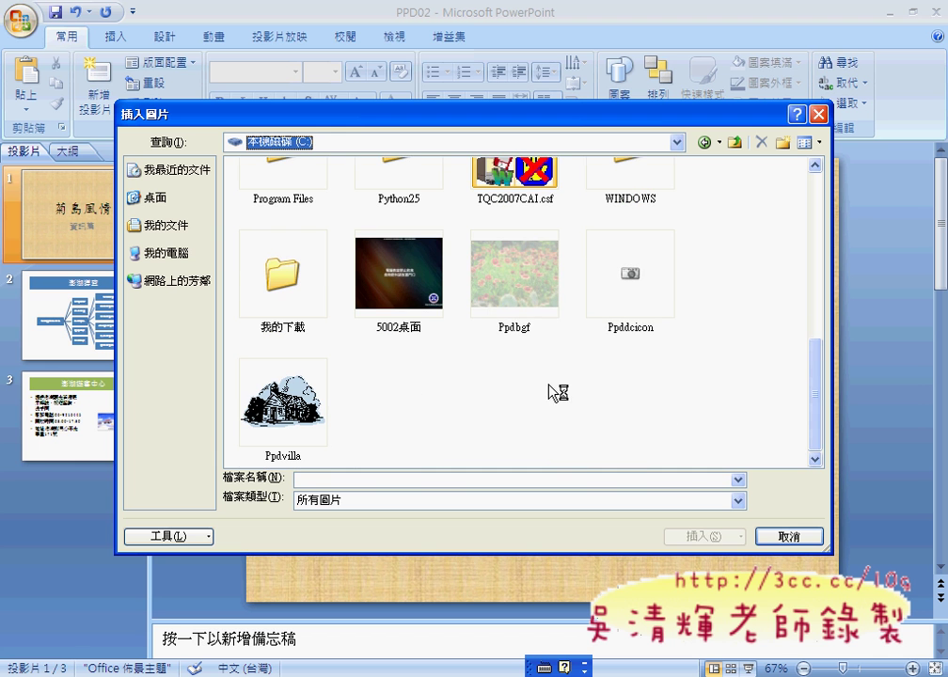
left_click(520, 286)
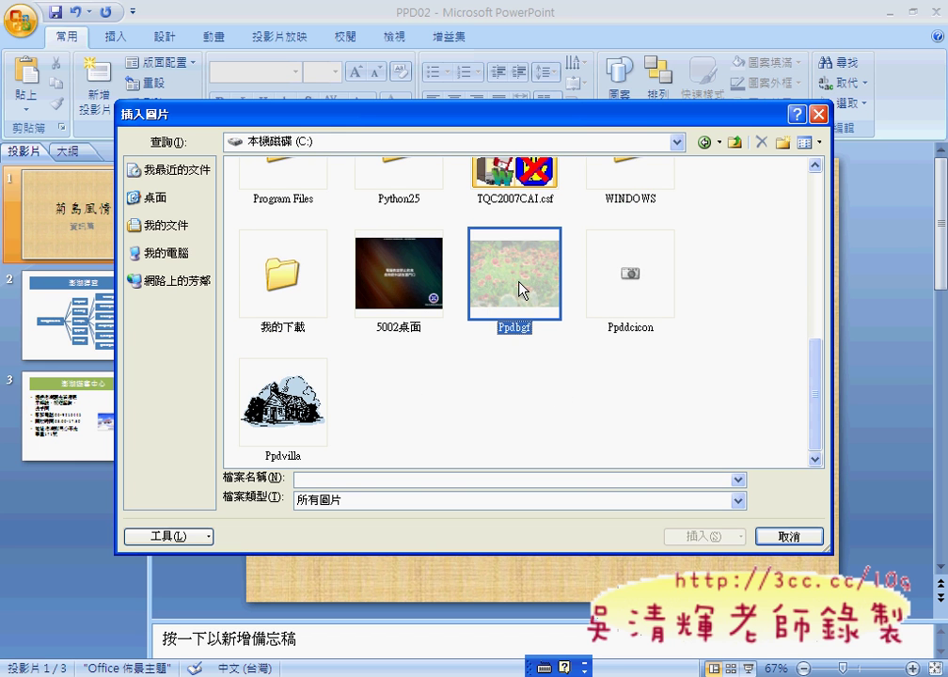
mouse_move(514, 326)
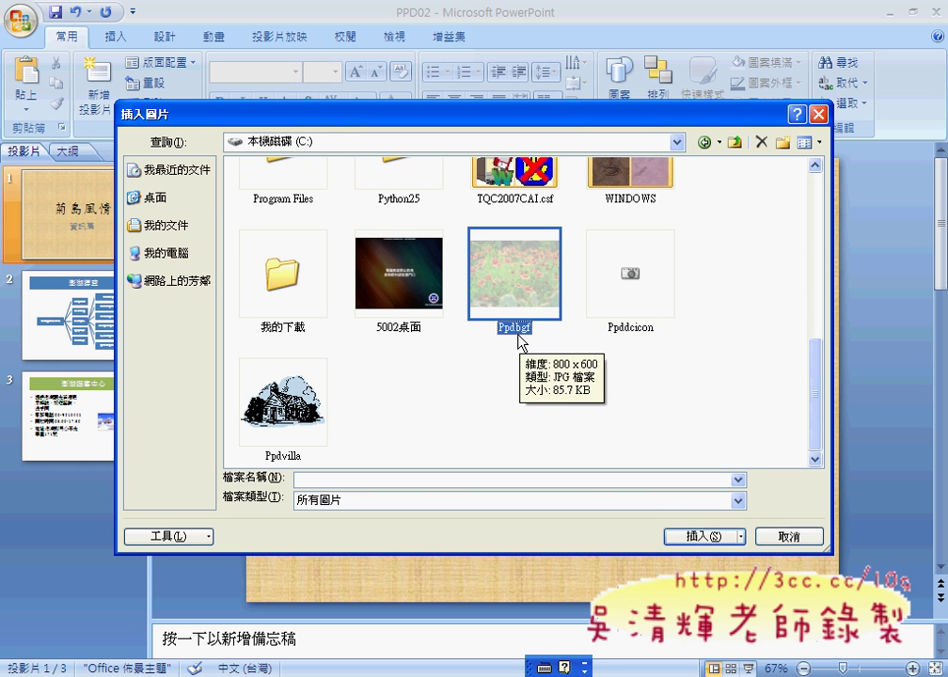
left_click(683, 534)
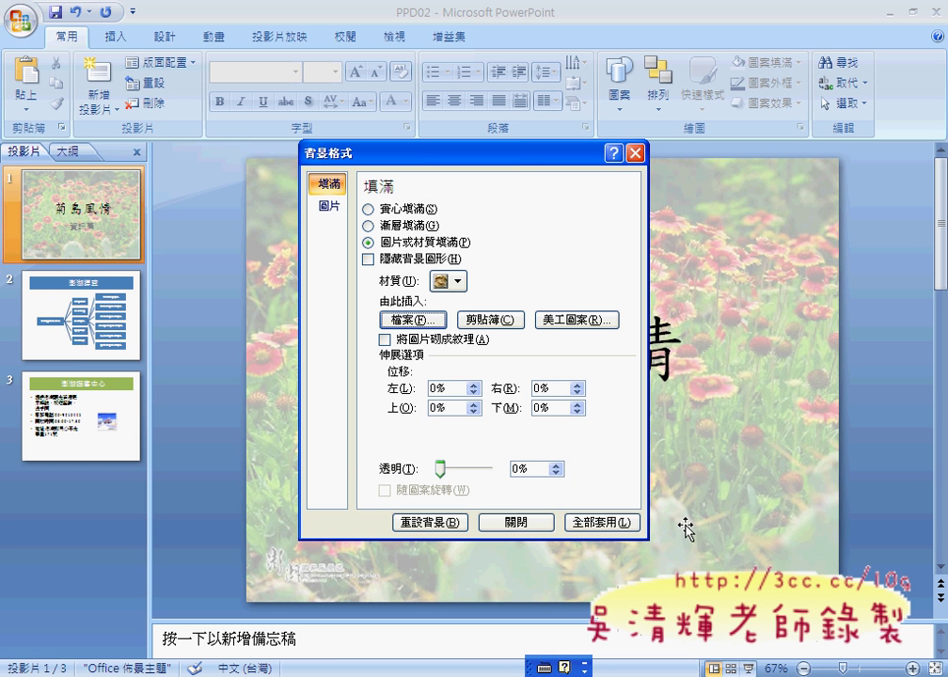
Apply the flower background to all three slides with 全部套用, then close Format Background.
left_click(622, 533)
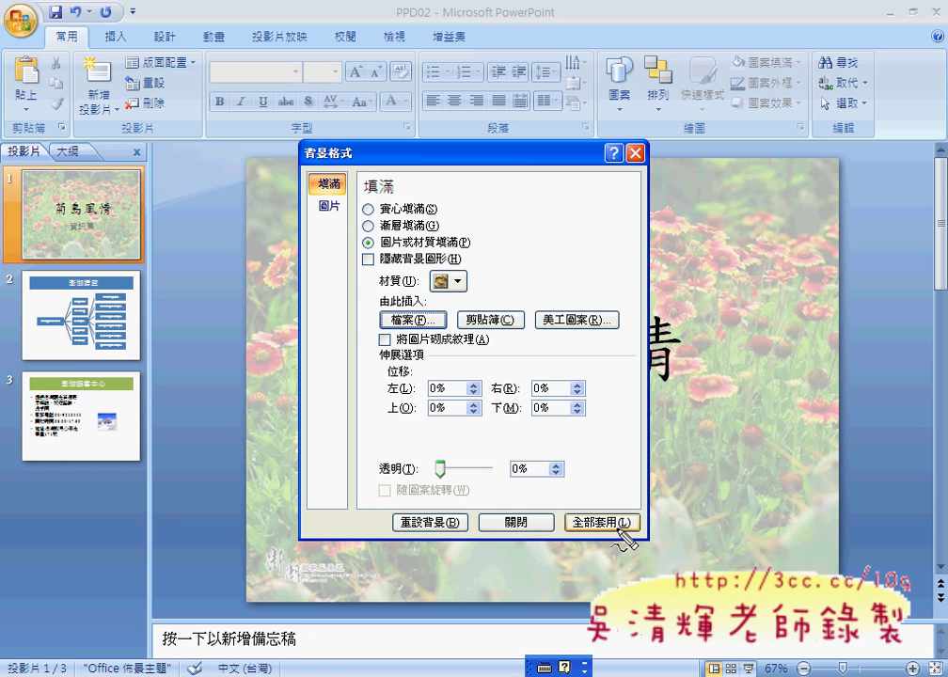
left_click_drag(564, 515, 615, 541)
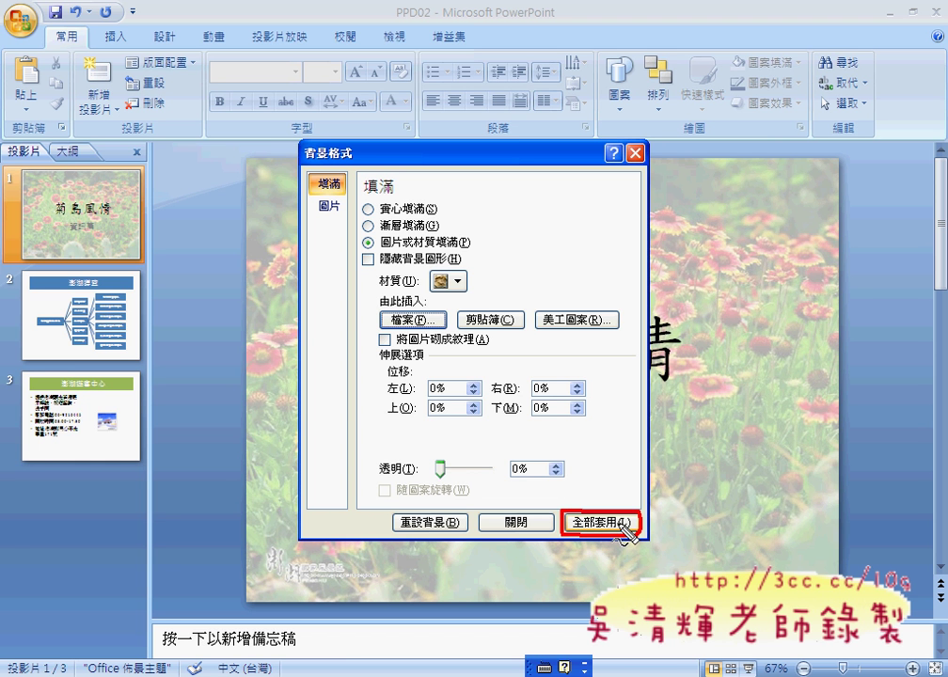
key("Escape")
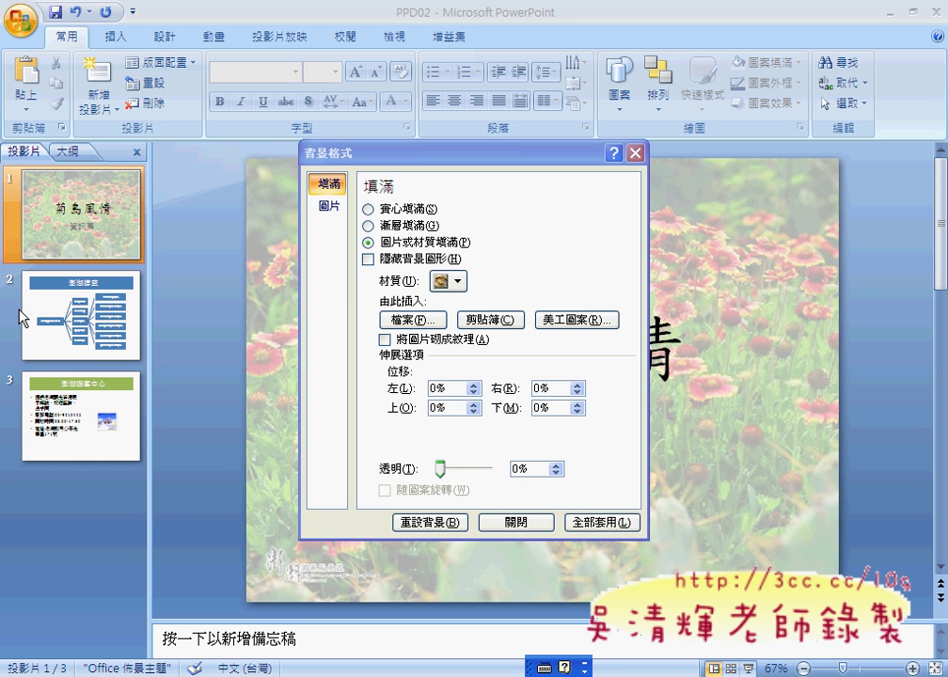
left_click(603, 522)
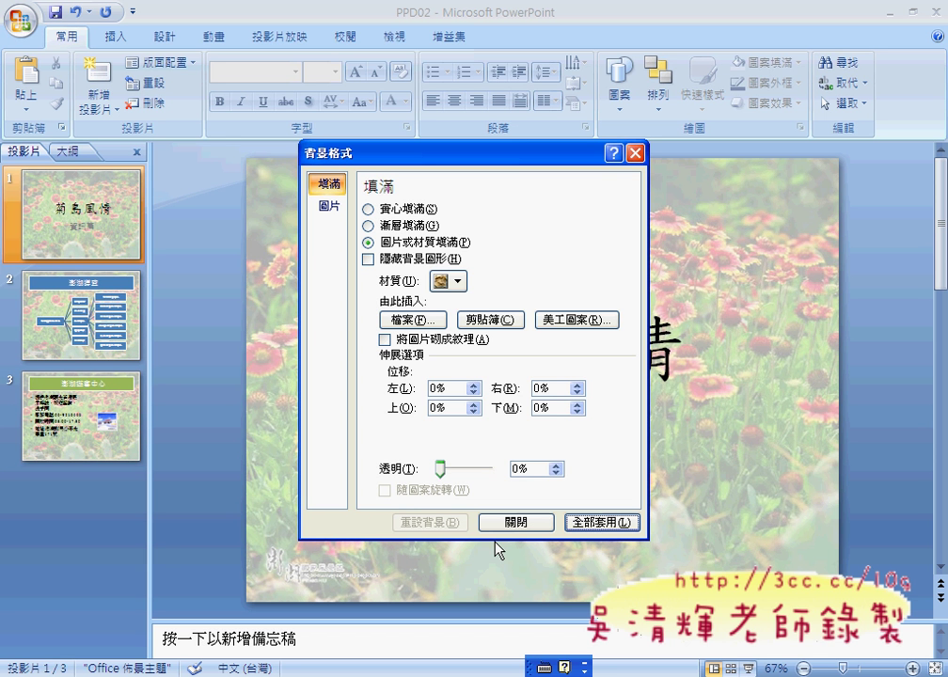
left_click(516, 523)
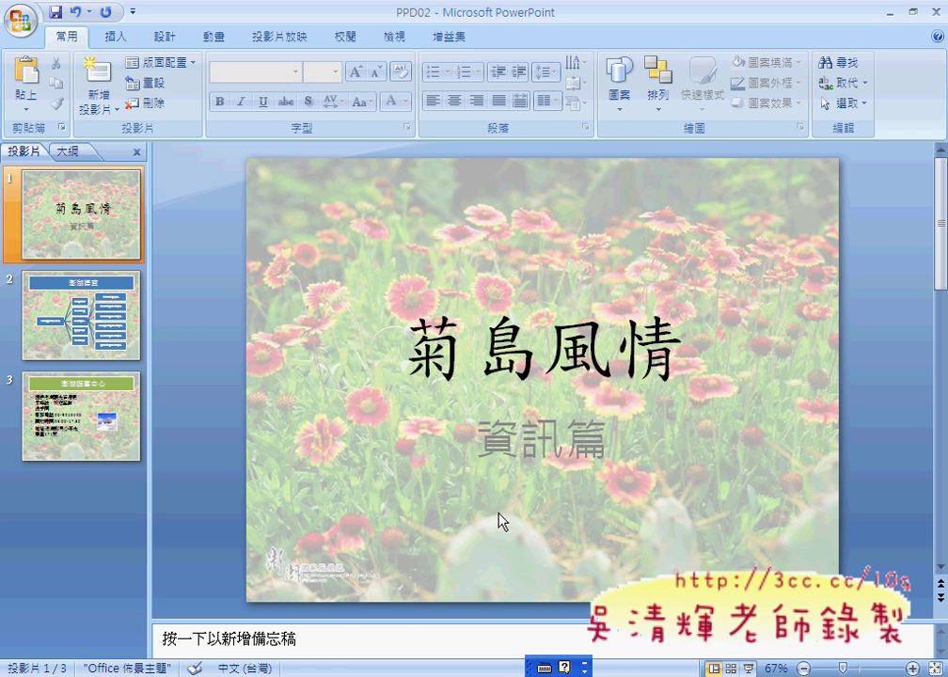
Select the whole 菊島風情 title box on slide 1 and show the Drawing Tools Format options.
left_click(123, 220)
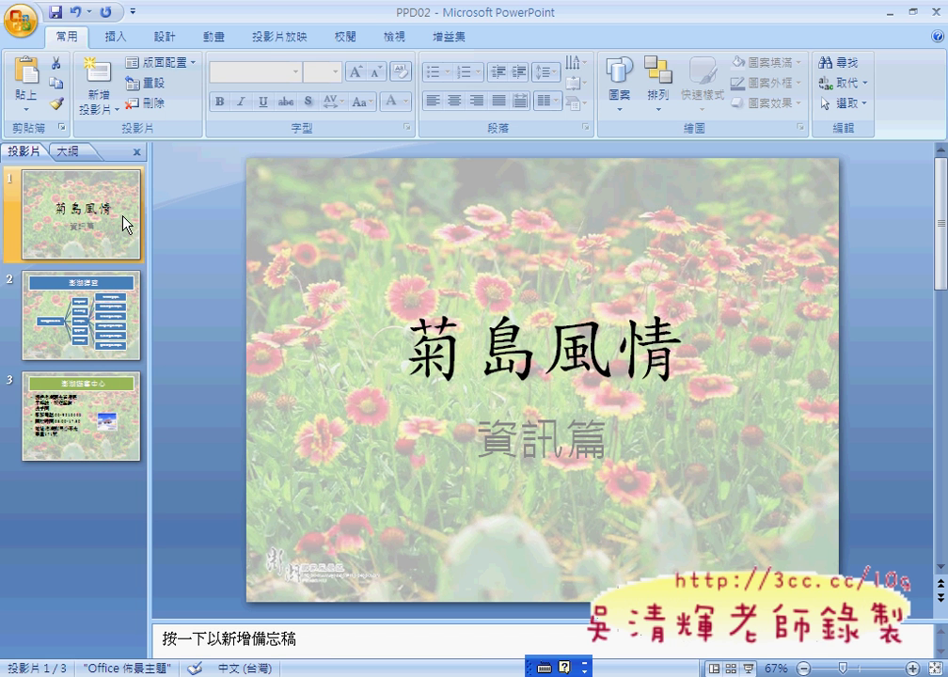
left_click(519, 440)
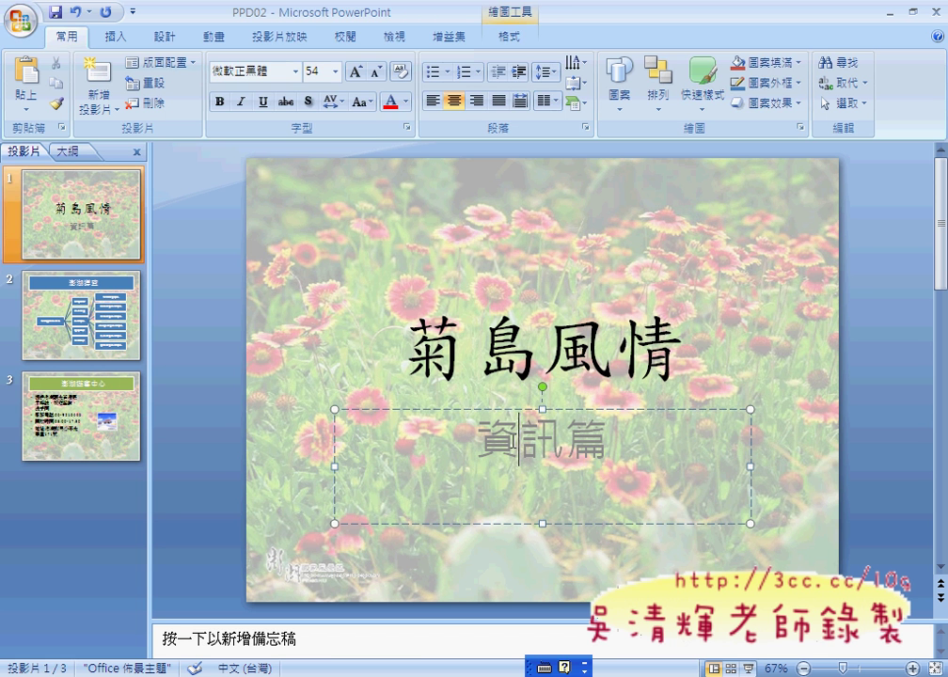
left_click(541, 343)
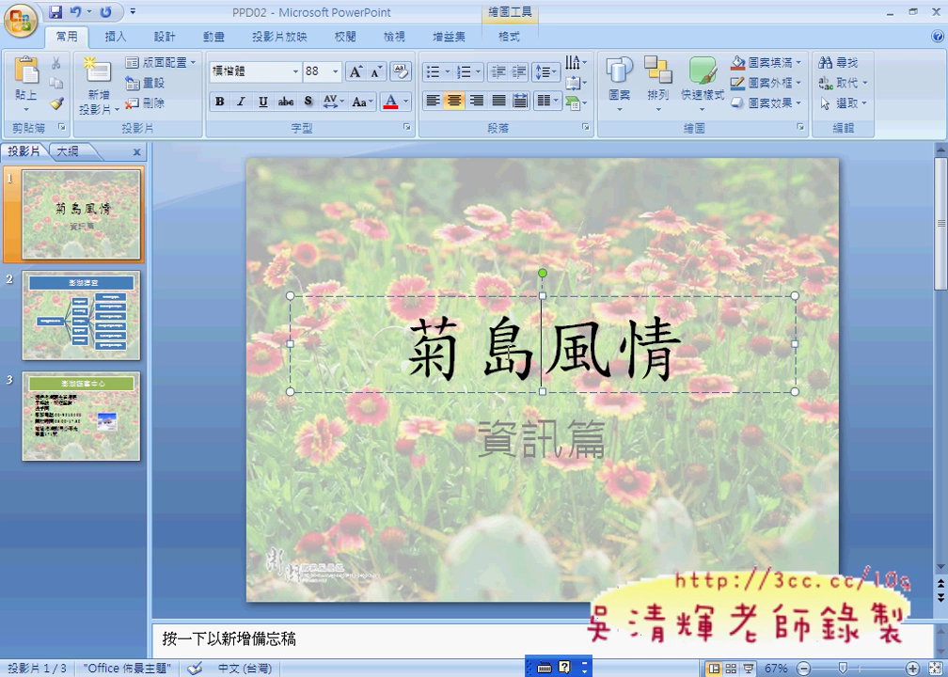
left_click(496, 275)
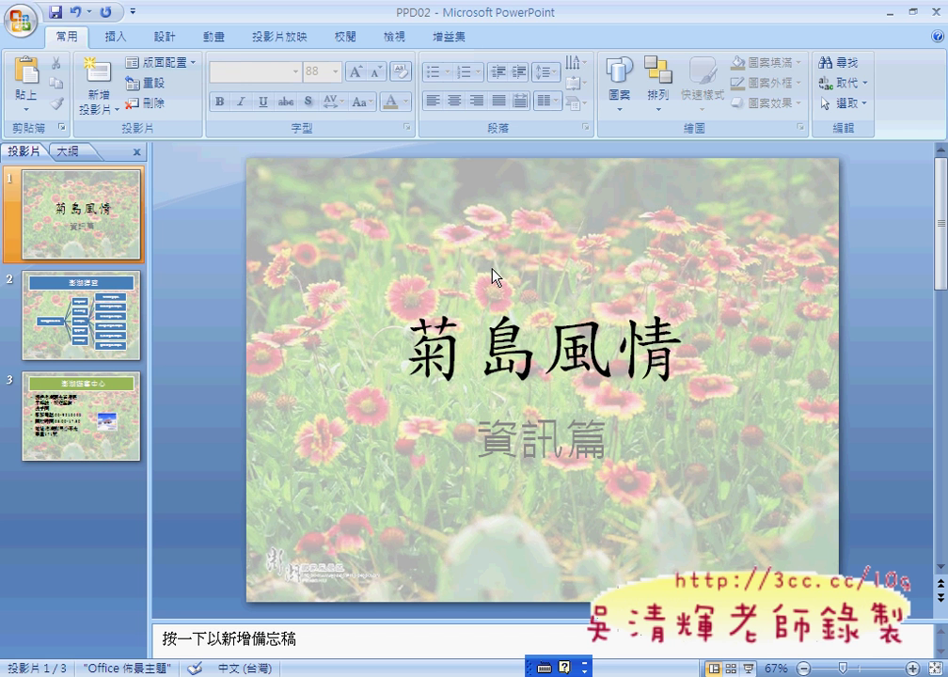
left_click(524, 369)
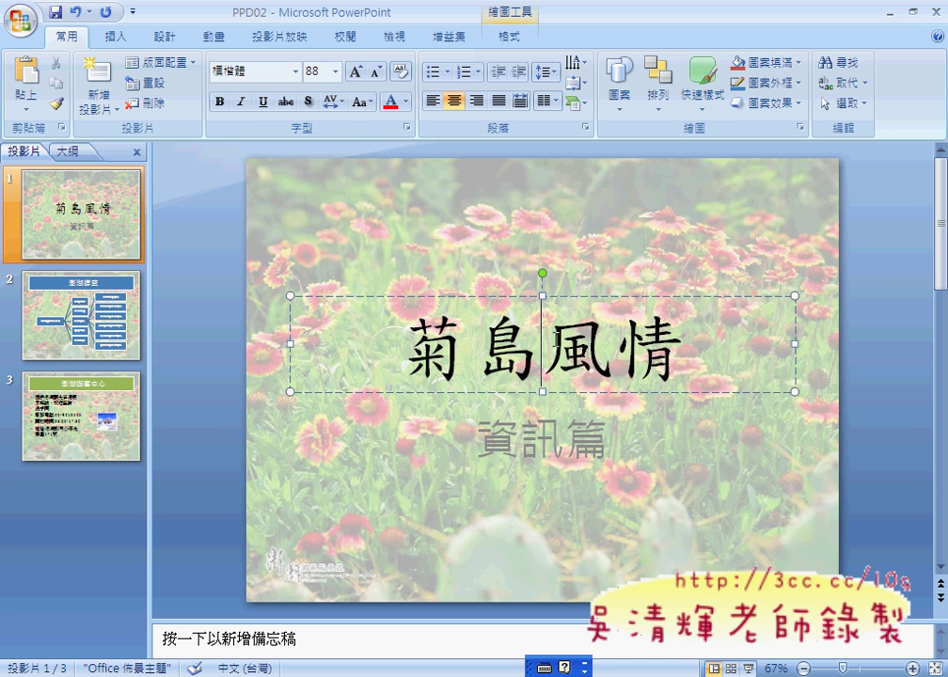
left_click(703, 298)
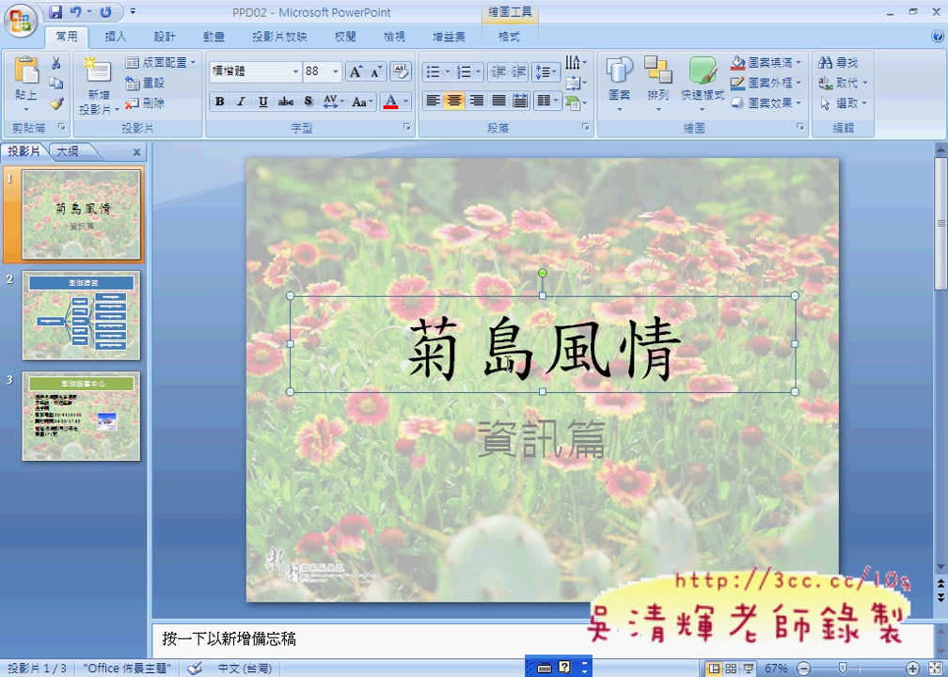
left_click(542, 348)
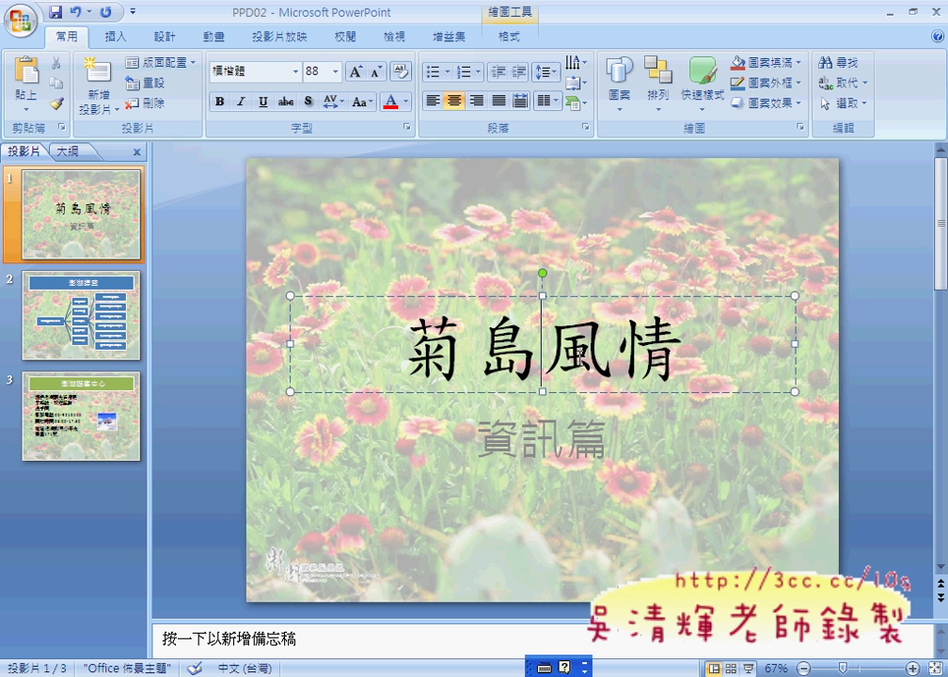
triple_click(549, 362)
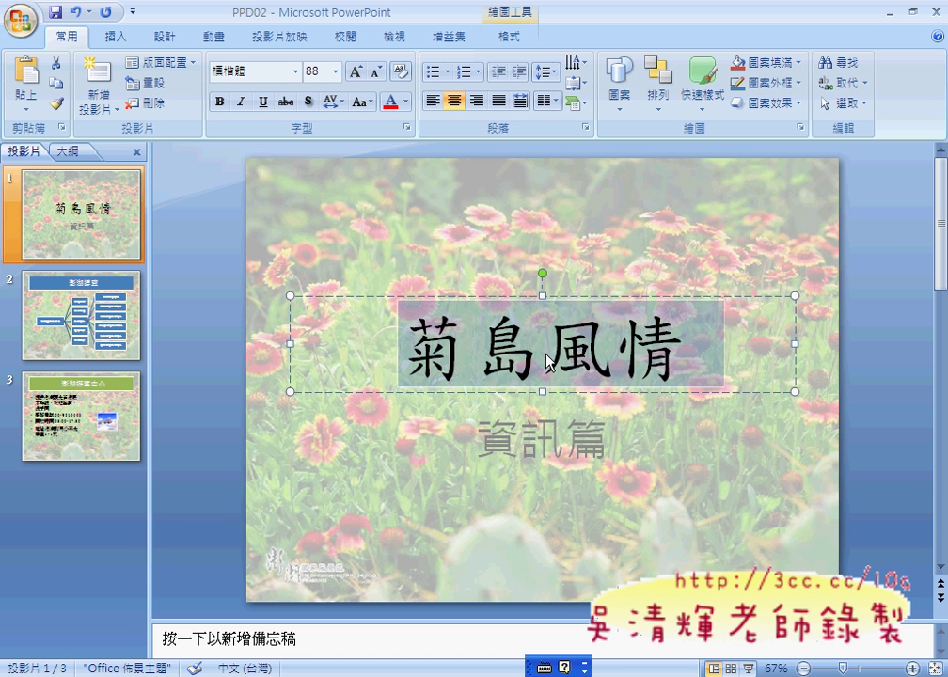
left_click(591, 297)
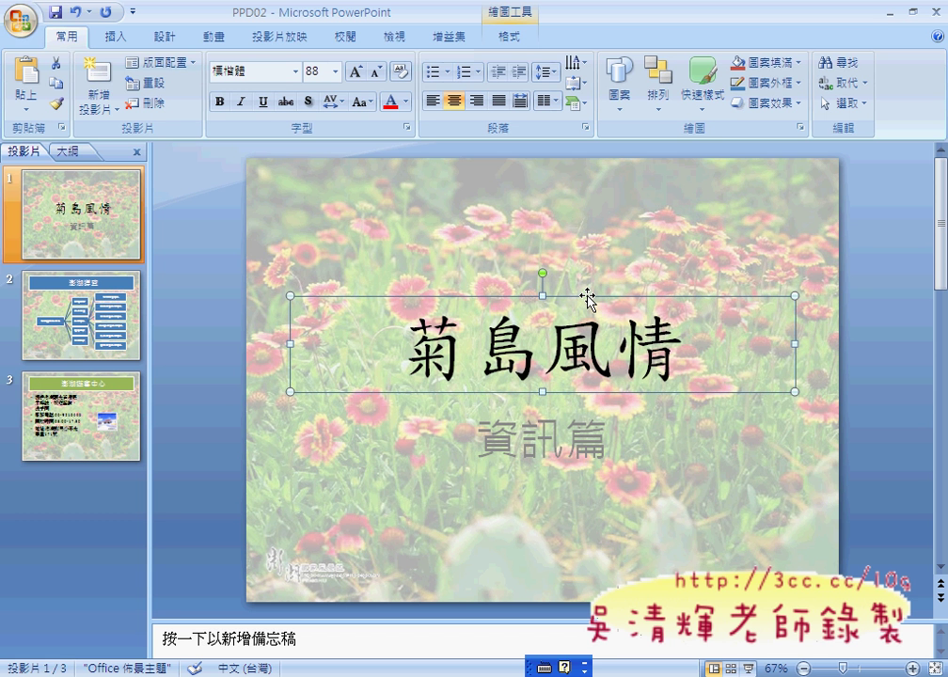
left_click(514, 40)
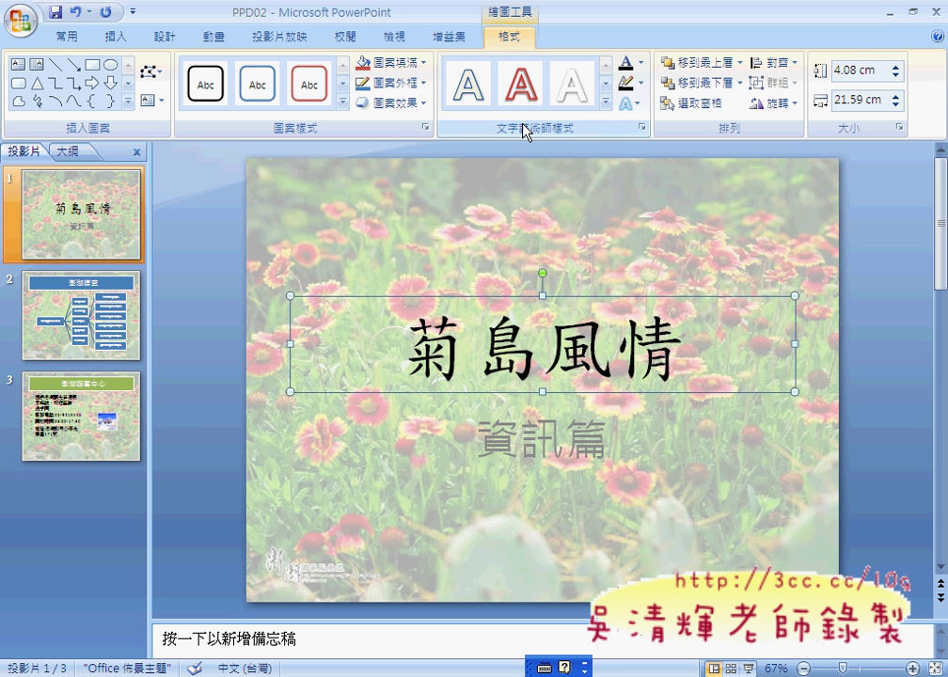
Apply WordArt style Fill - None, Outline - Accent 6, Glow - Accent 6 to the title 菊島風情.
left_click(607, 103)
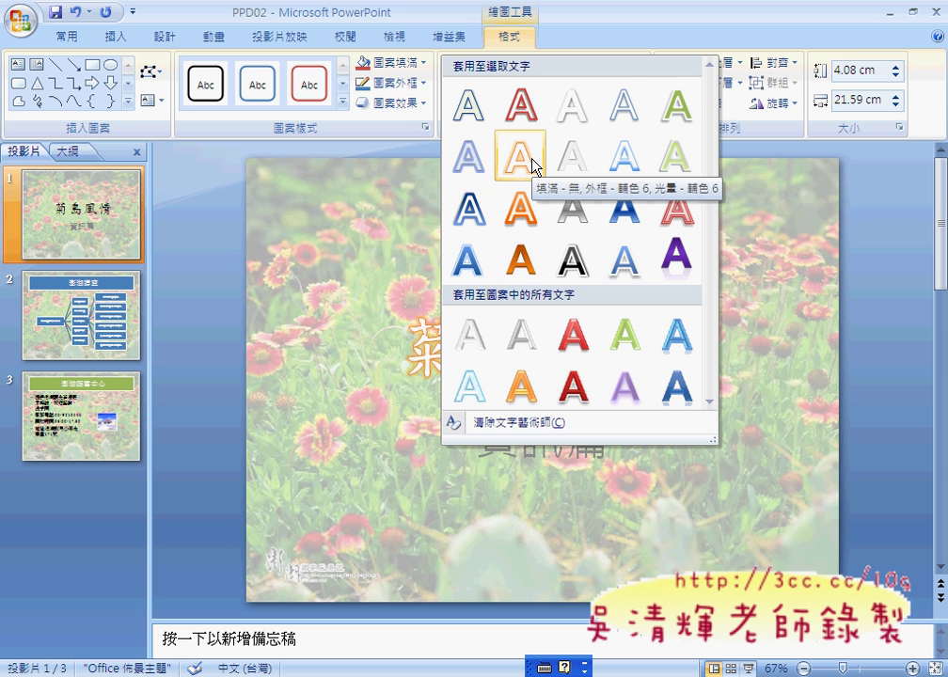
left_click(533, 166)
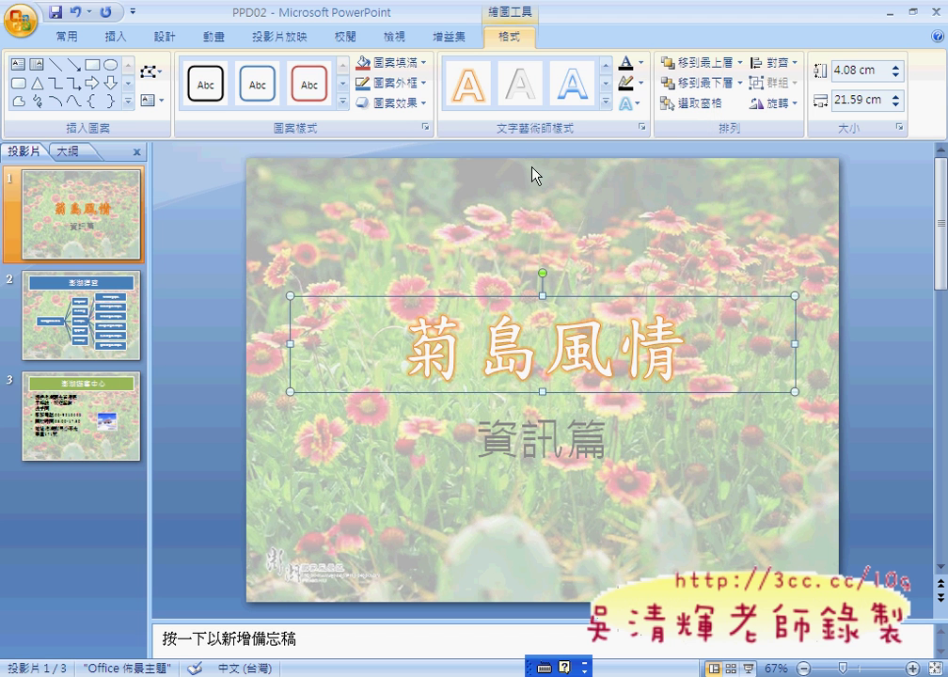
left_click(608, 442)
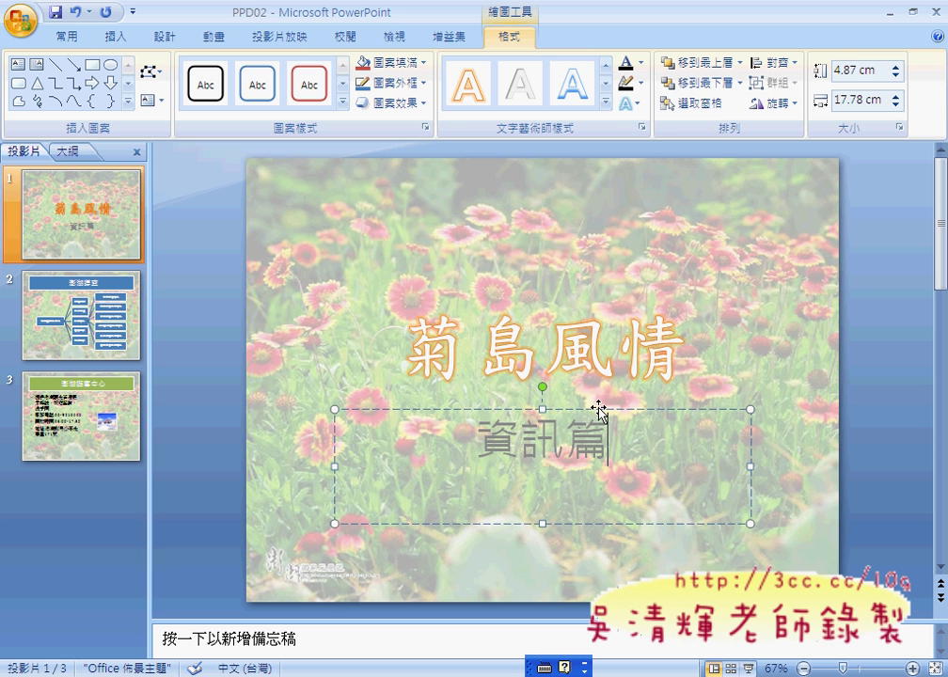
Give the subtitle 資訊篇 the WordArt style Gradient Fill - Accent 1, Outline - White.
left_click(606, 102)
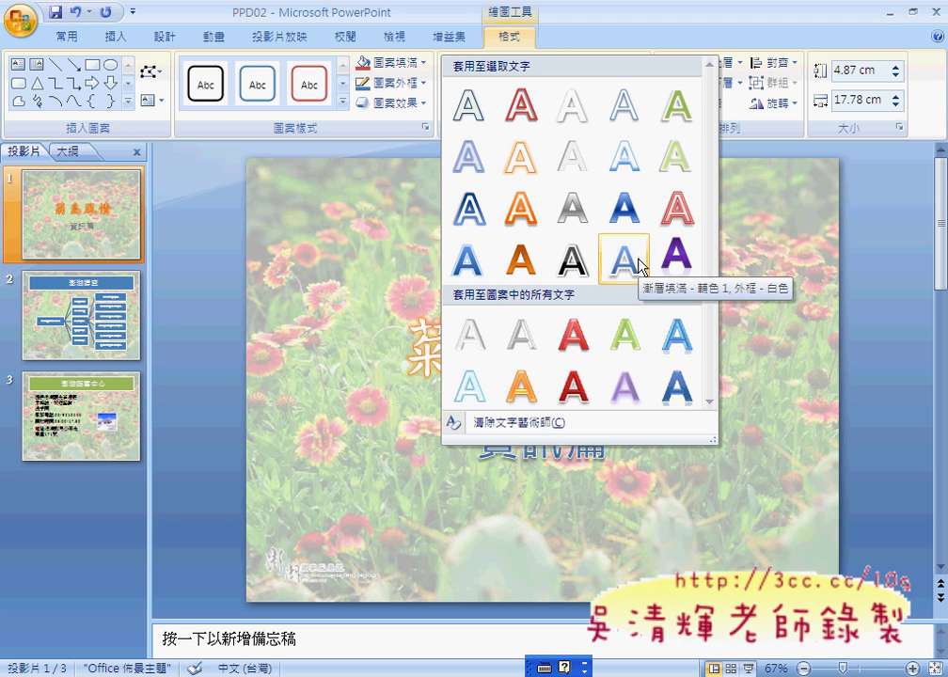
left_click(639, 265)
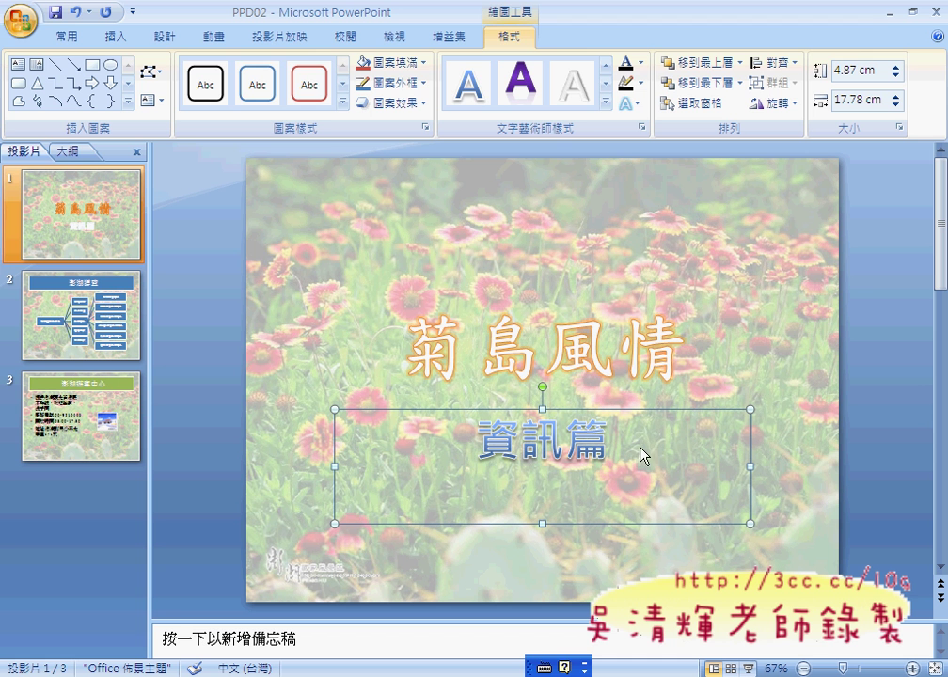
left_click(66, 40)
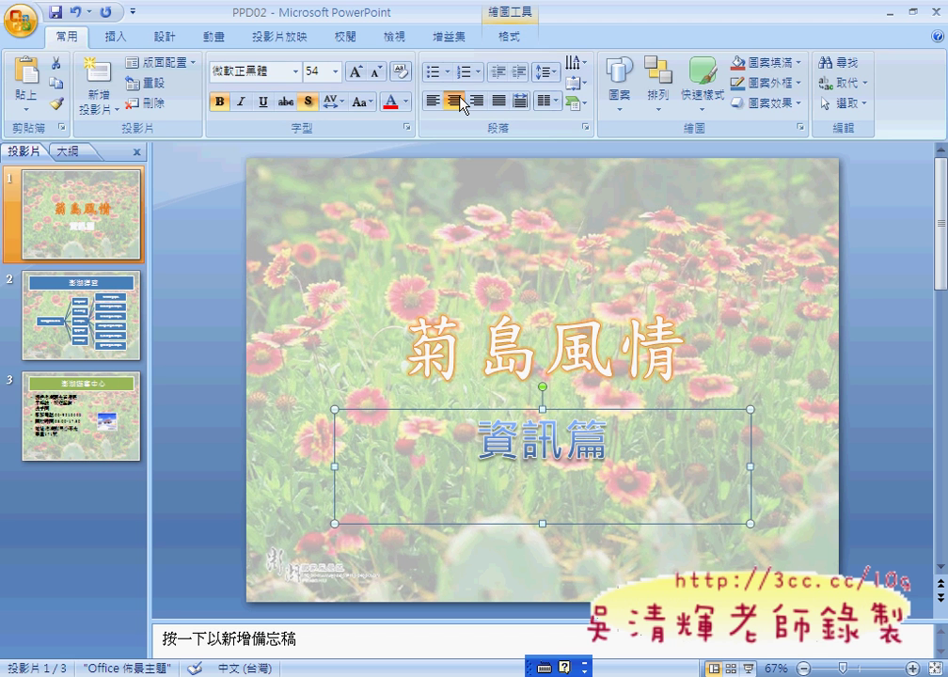
Select the 資訊篇 subtitle box and right-align it.
right_click(629, 436)
left_click(572, 430)
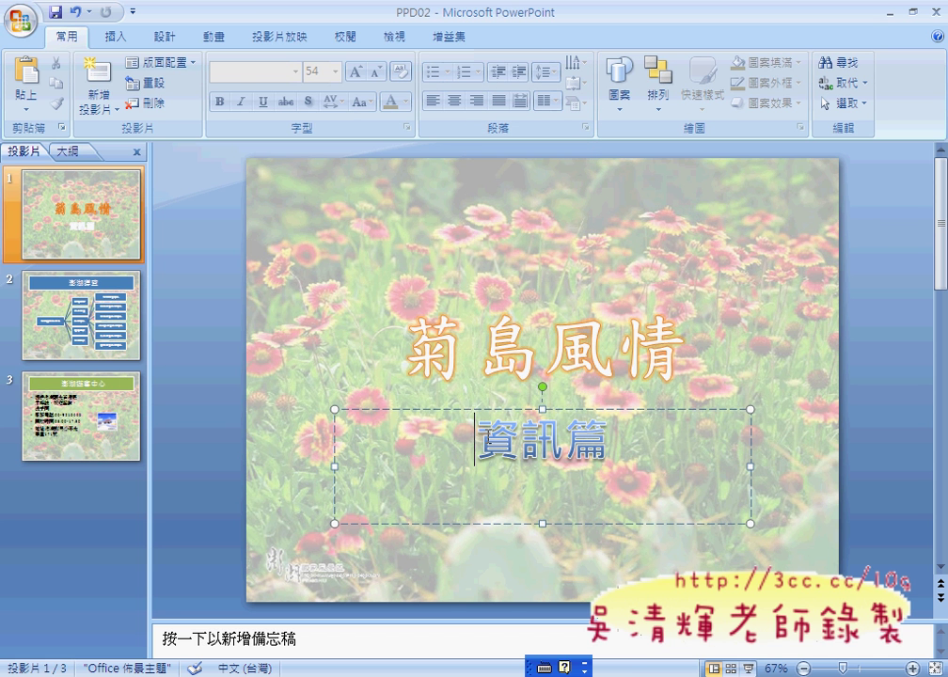
left_click_drag(610, 435, 362, 430)
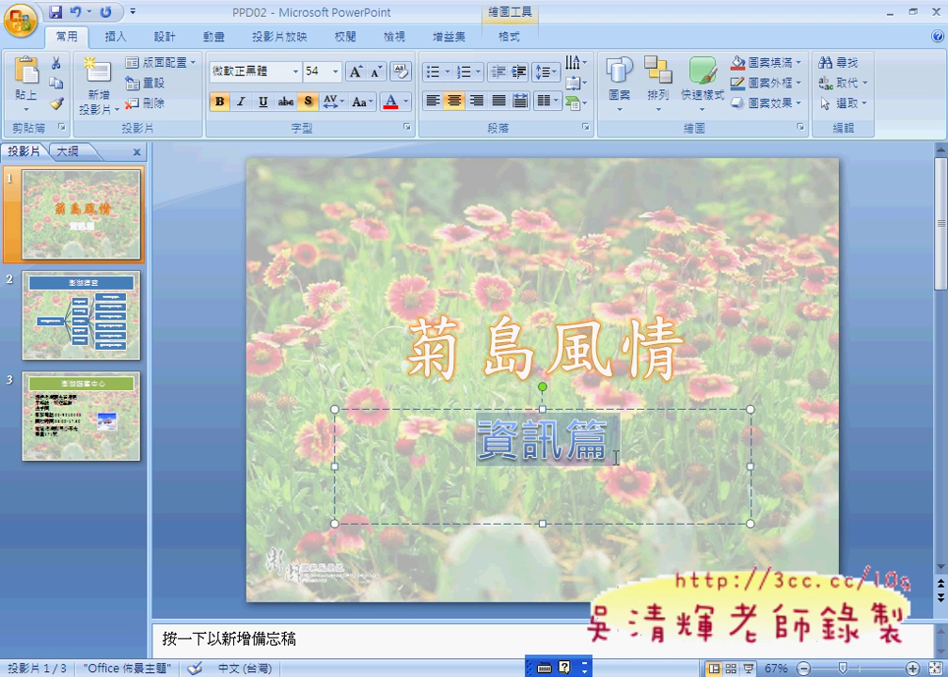
right_click(583, 436)
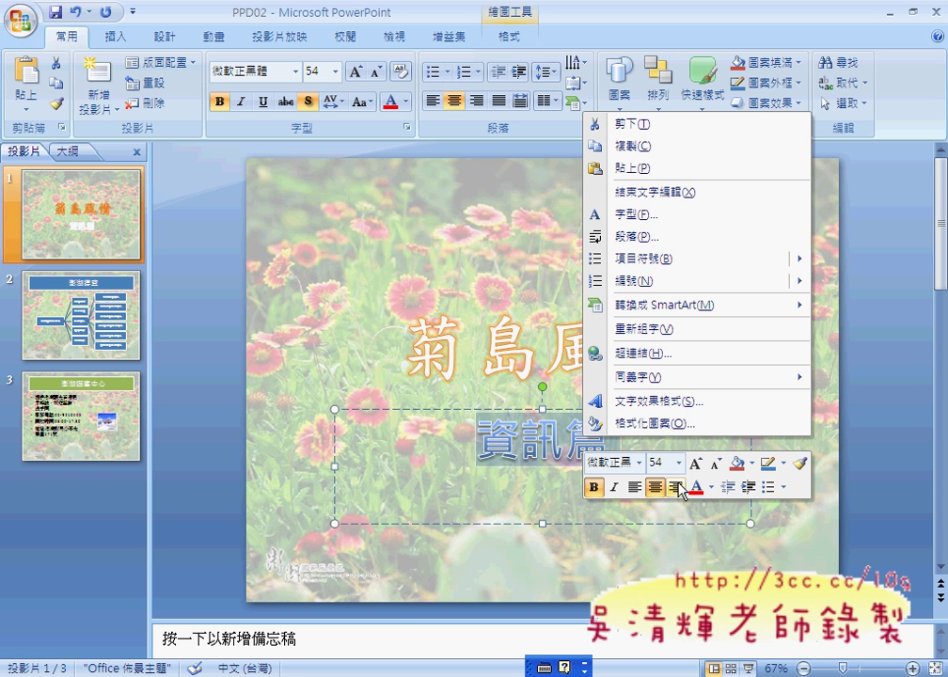
left_click(492, 440)
left_click(484, 403)
left_click(563, 439)
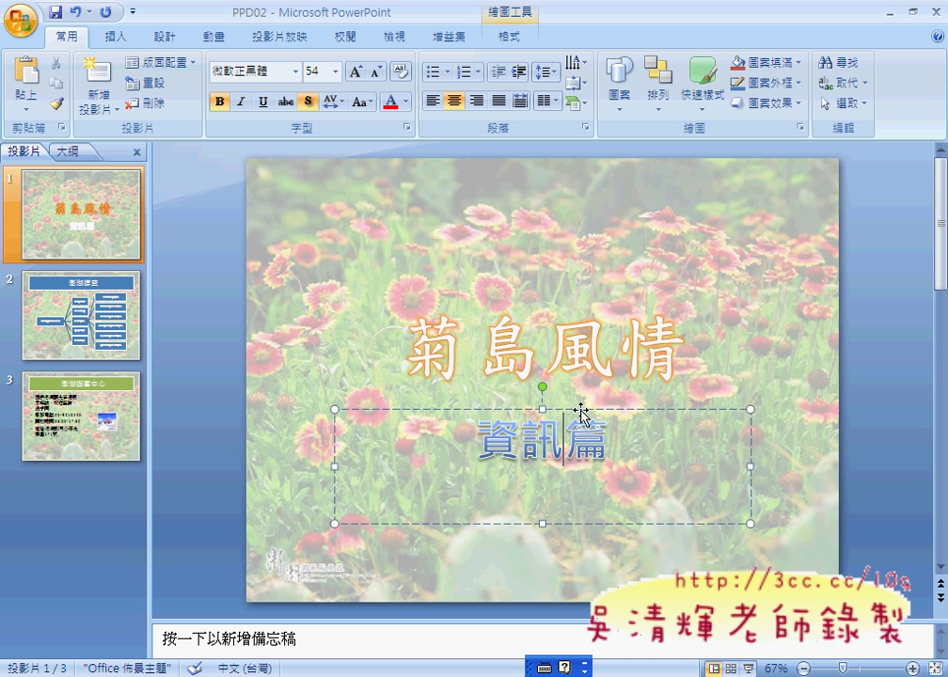
left_click(581, 411)
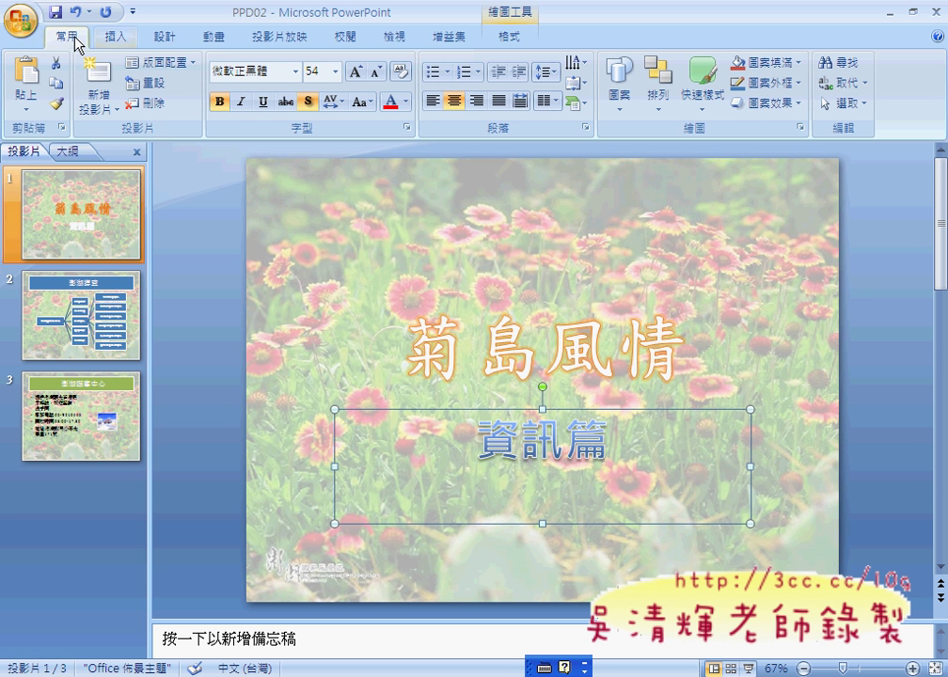
left_click(477, 105)
Check the 菊島風情 title box stays centred, then deselect everything.
left_click(764, 311)
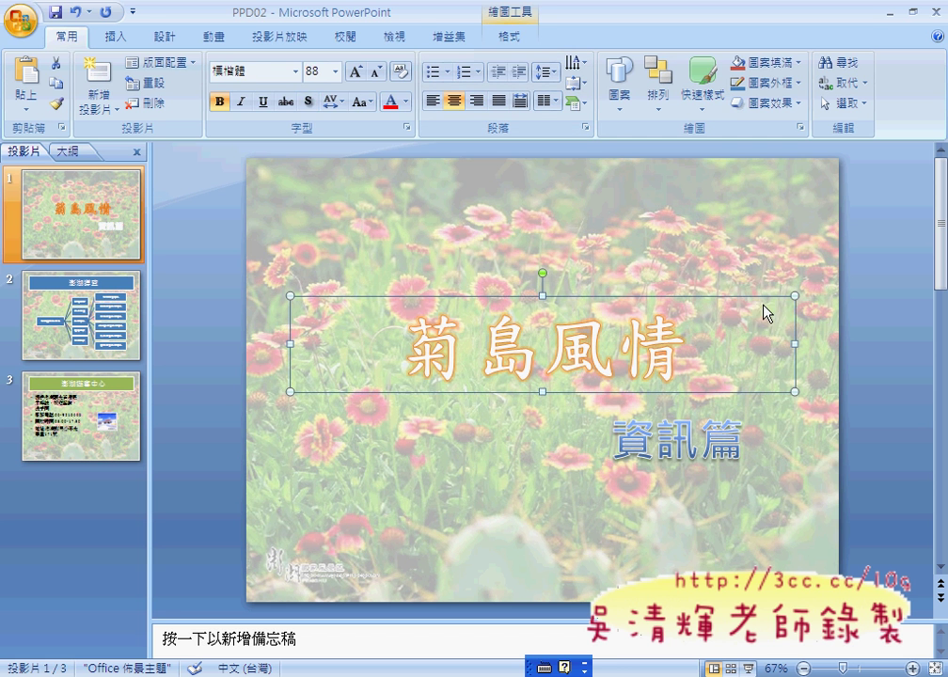
left_click(817, 320)
left_click(669, 299)
left_click(668, 297)
left_click(544, 343)
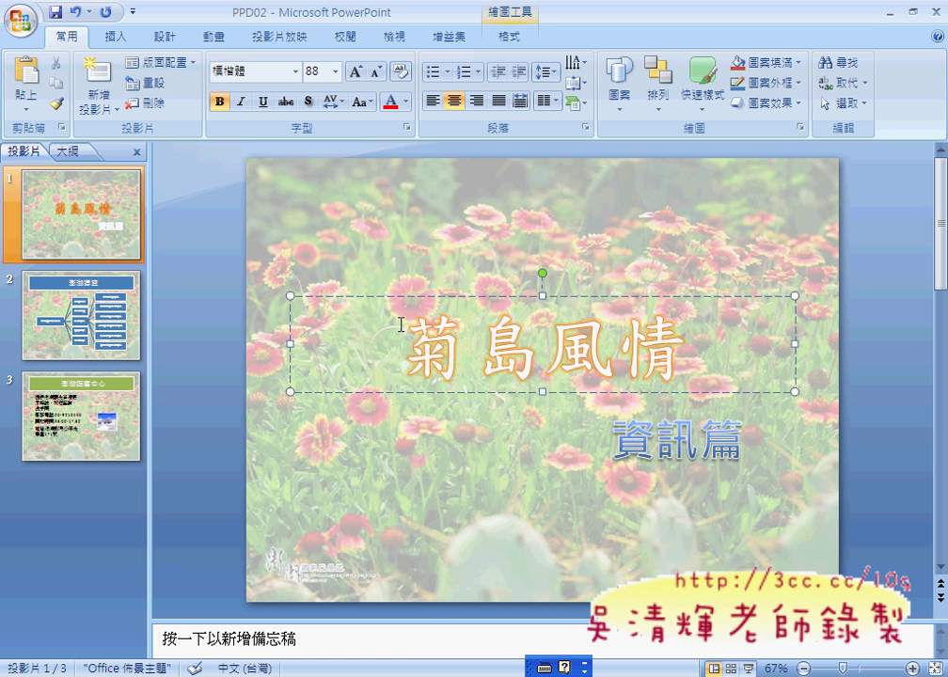
left_click(75, 216)
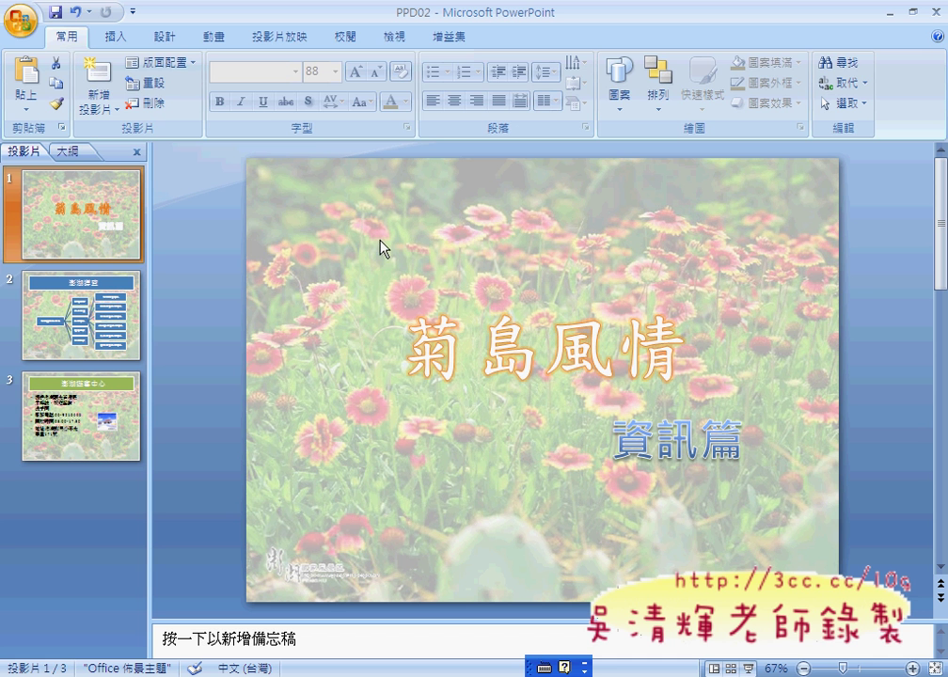
Insert the Pdpvilla house picture from drive C: onto slide 1.
left_click(116, 37)
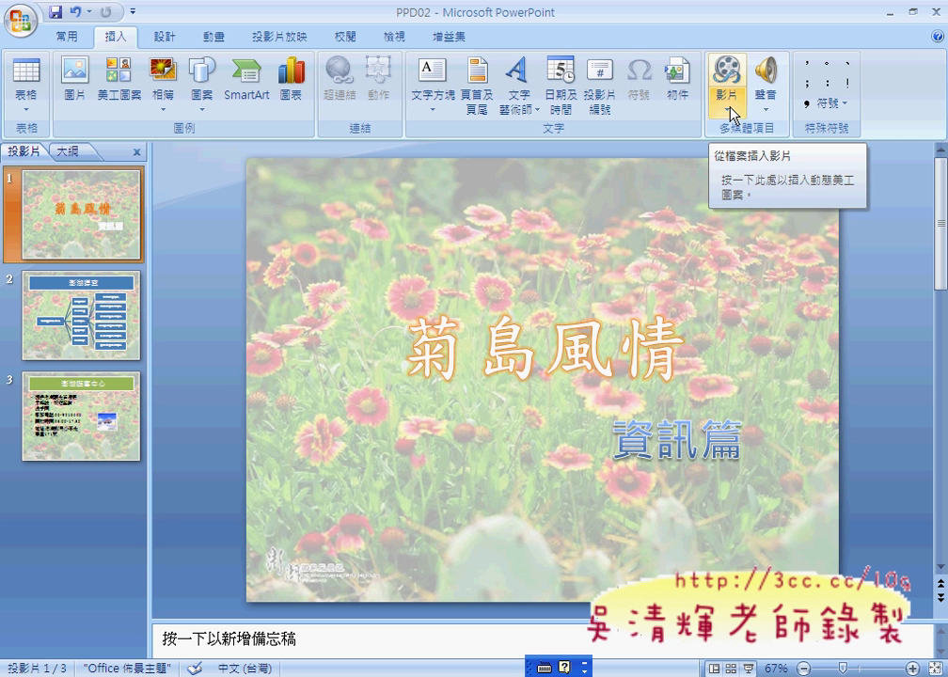
left_click(74, 105)
left_click_drag(819, 246, 828, 395)
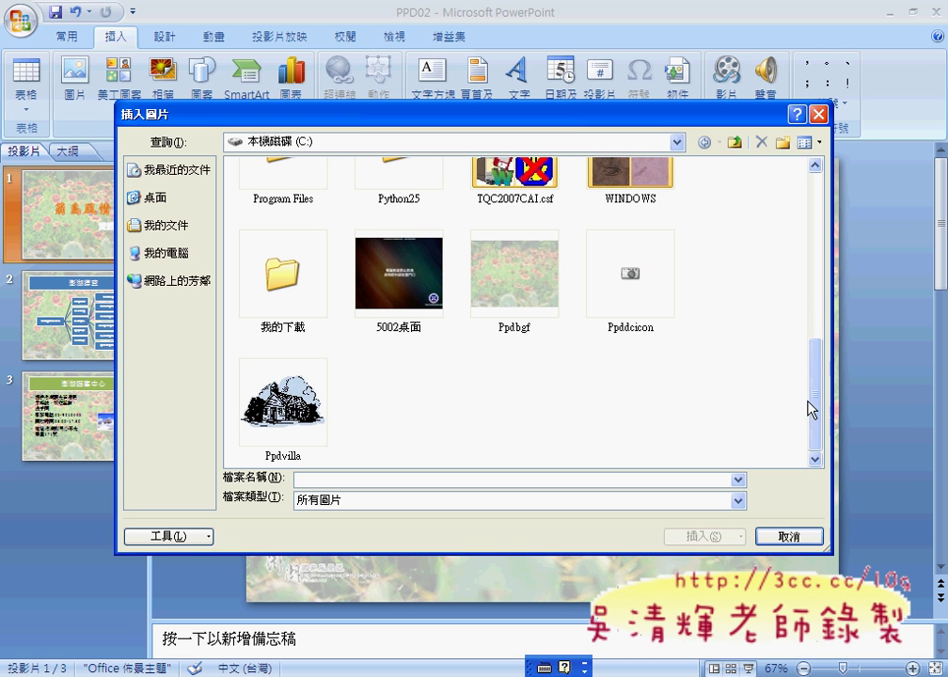
left_click(282, 400)
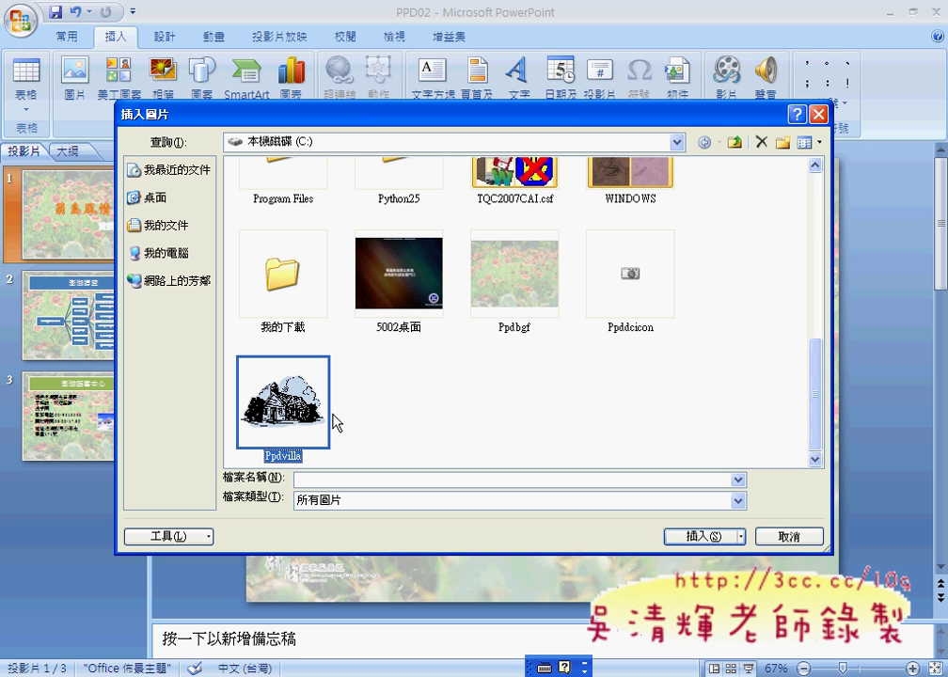
left_click(701, 538)
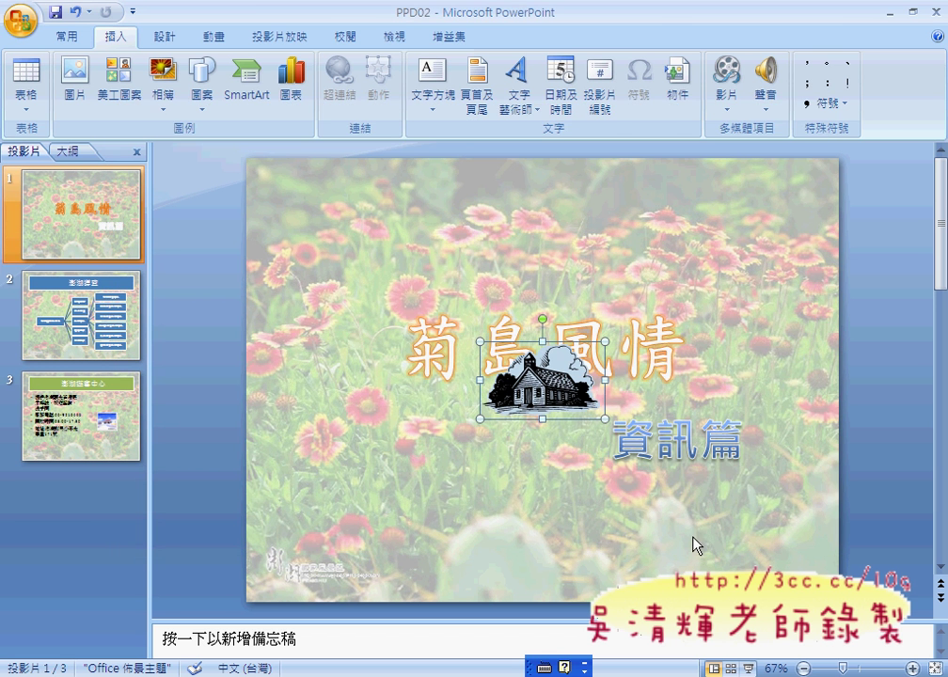
Resize the house picture to 5.31 cm high and 8.73 cm wide, aspect ratio unlocked.
right_click(545, 386)
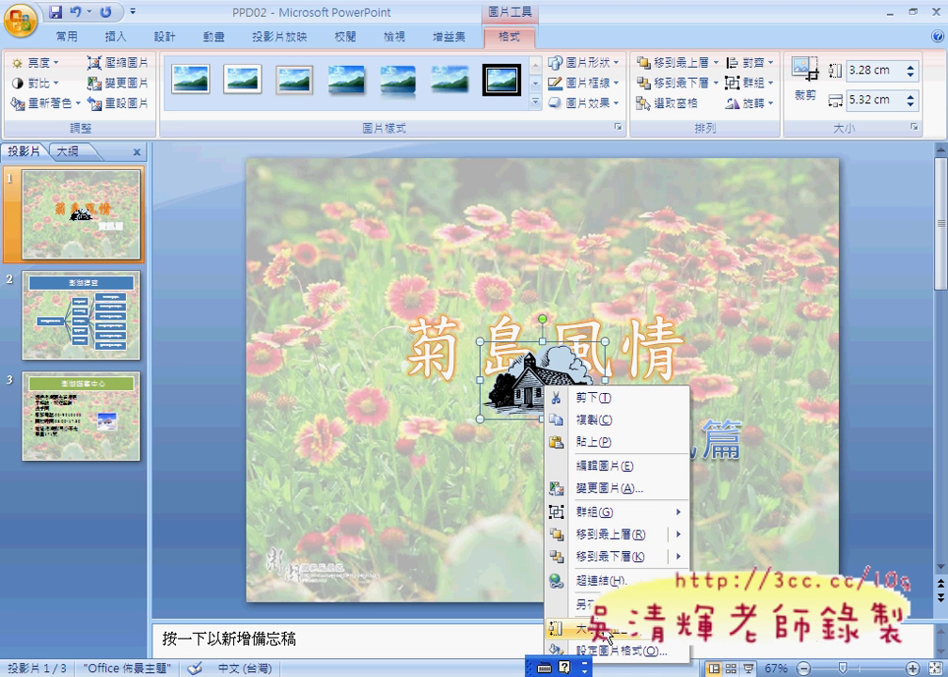
left_click(607, 636)
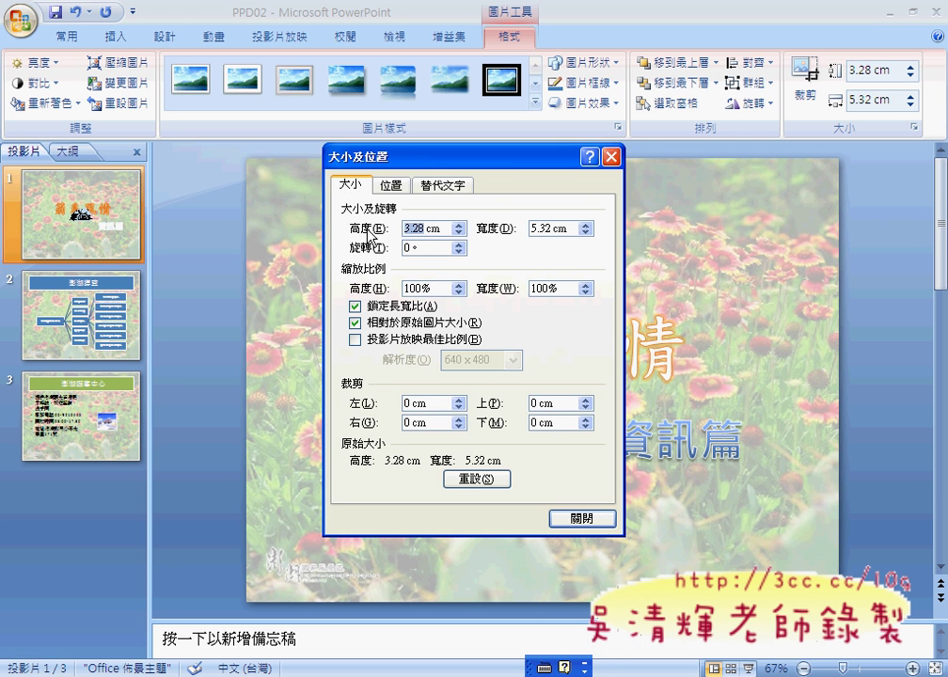
type("5")
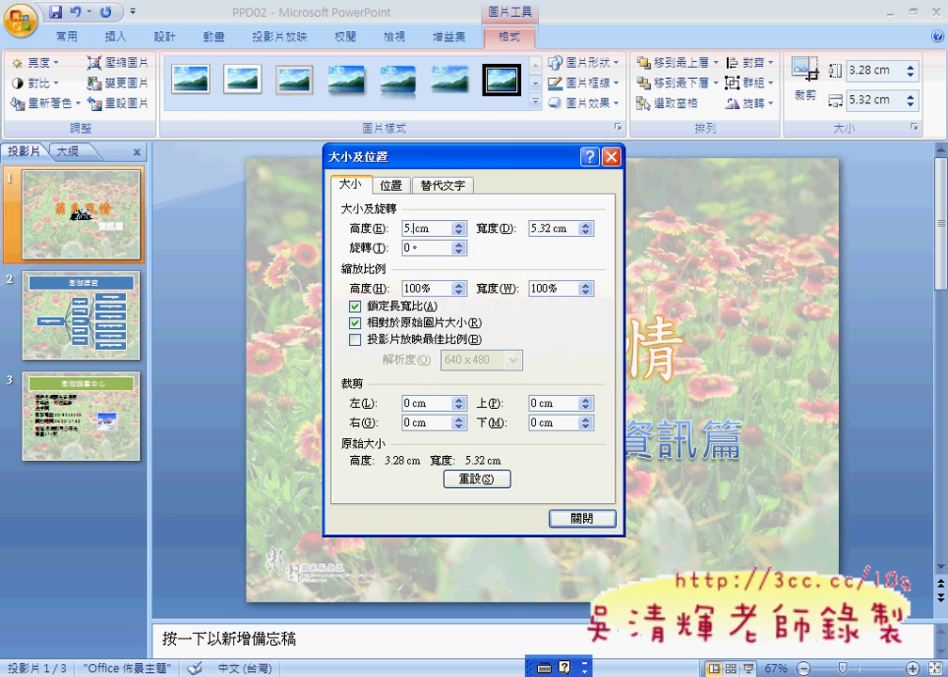
type(".31")
left_click(546, 229)
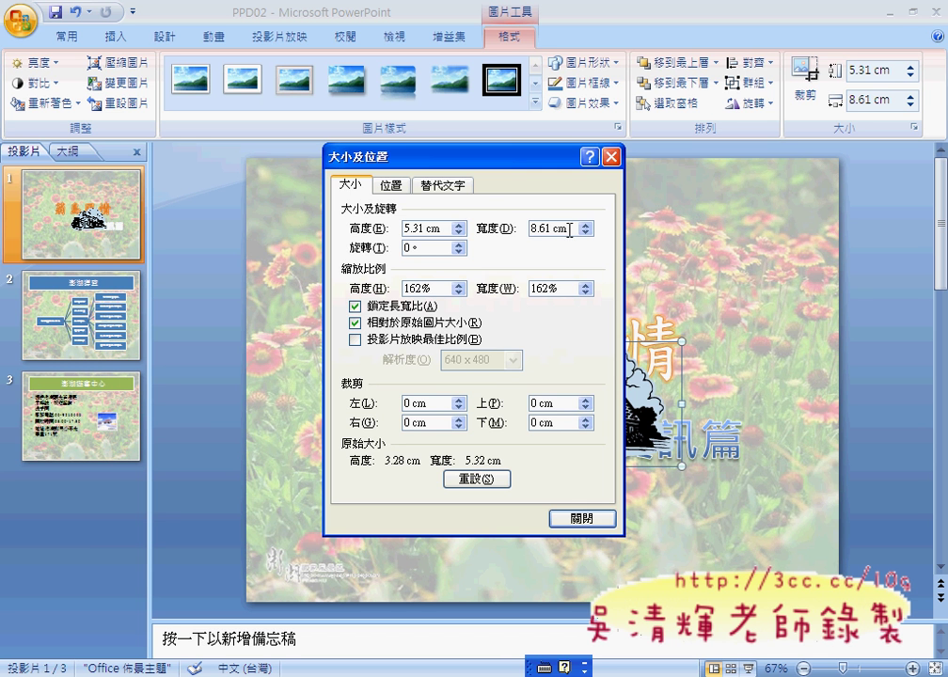
left_click(428, 307)
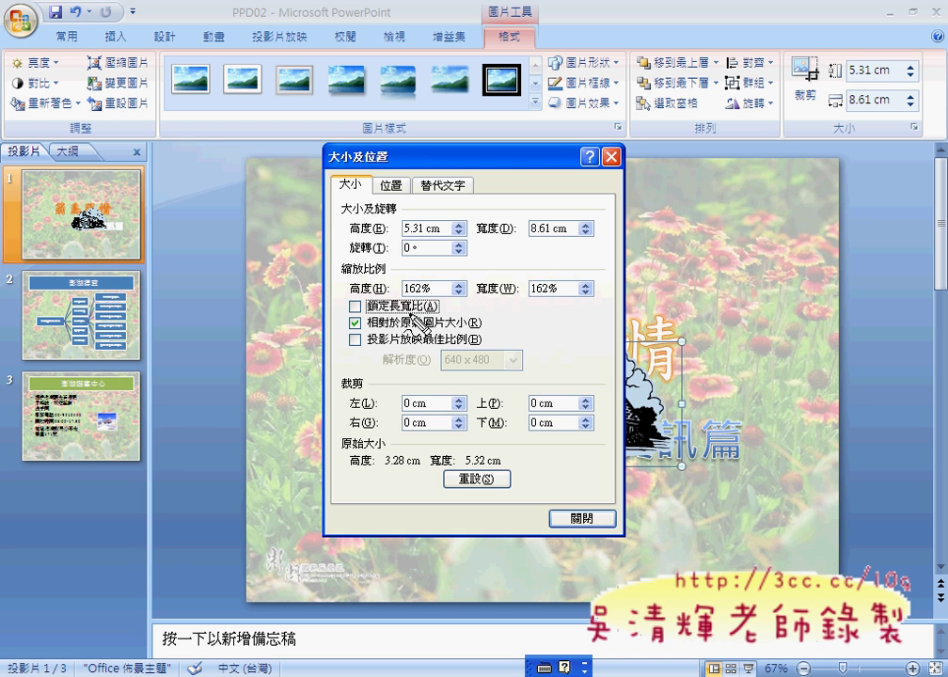
mouse_move(352, 316)
left_mouse_down()
mouse_move(434, 317)
mouse_move(341, 317)
left_mouse_up()
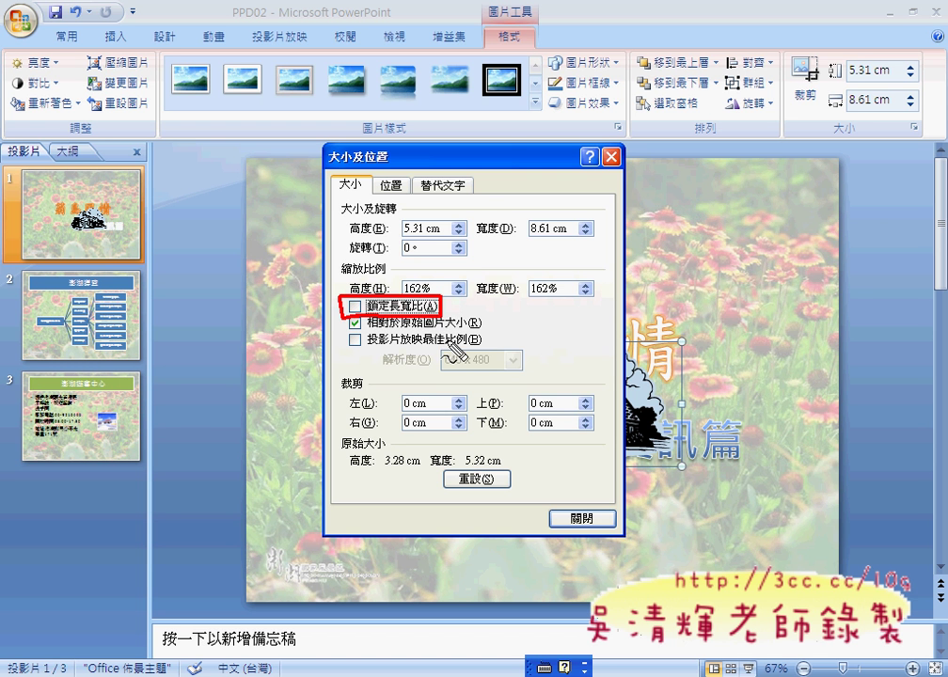
key("Escape")
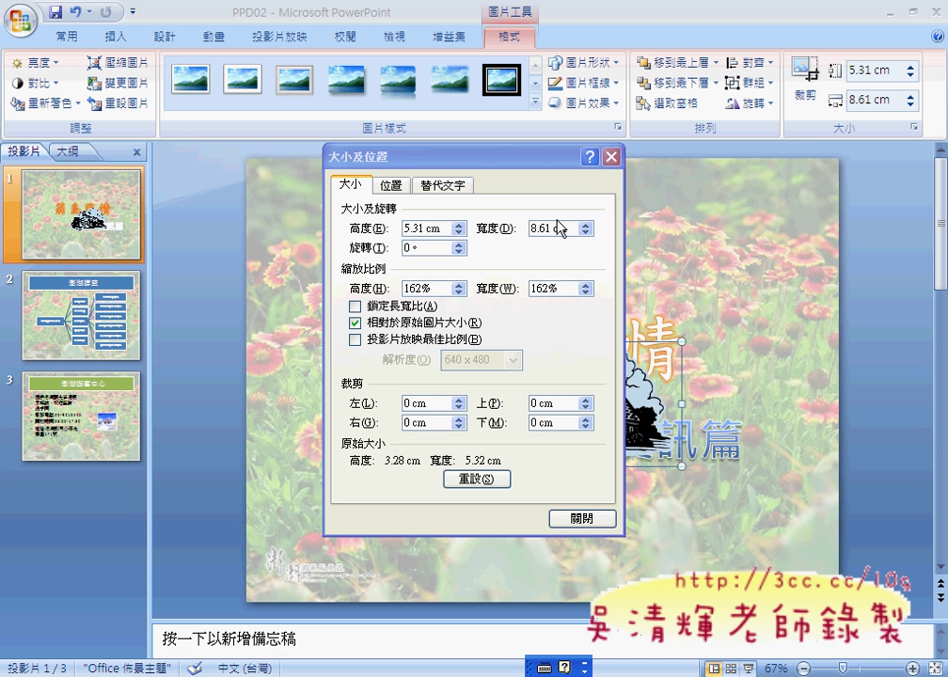
left_click(550, 226)
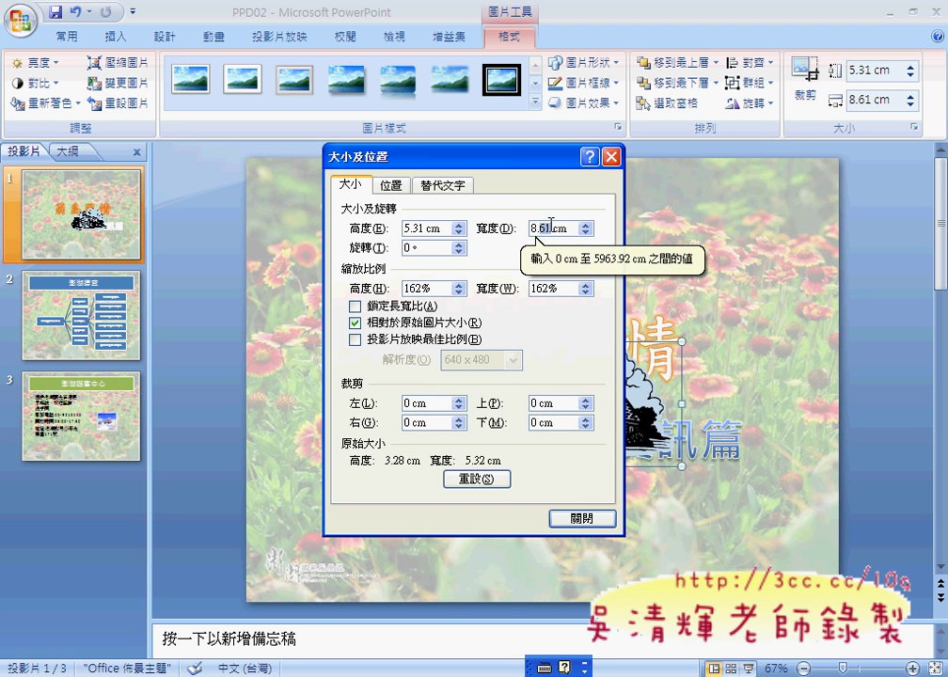
key("BackSpace")
key("BackSpace")
type("7")
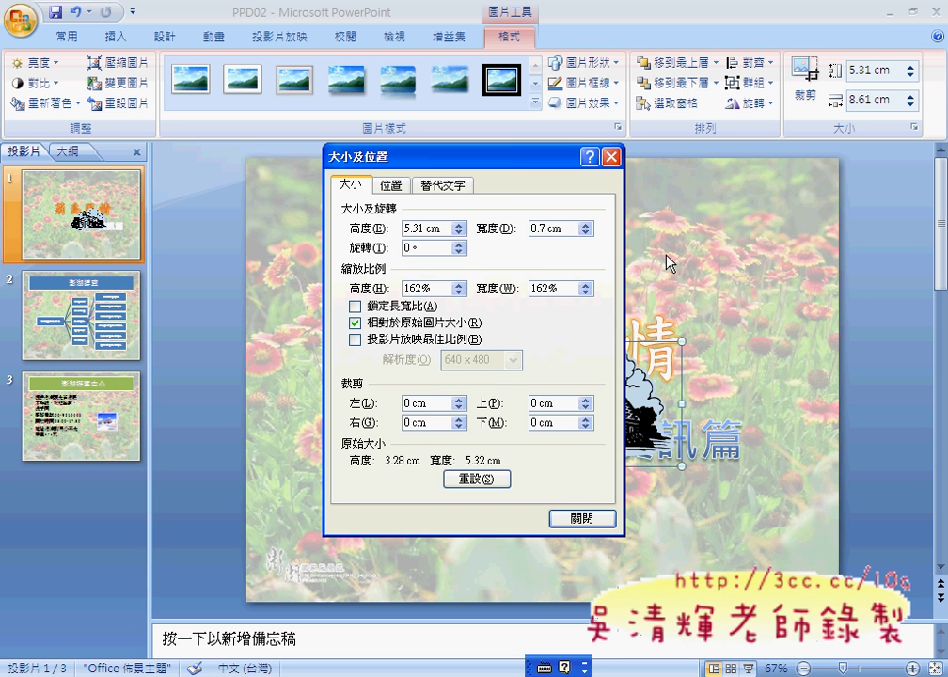
type("3")
left_click(596, 520)
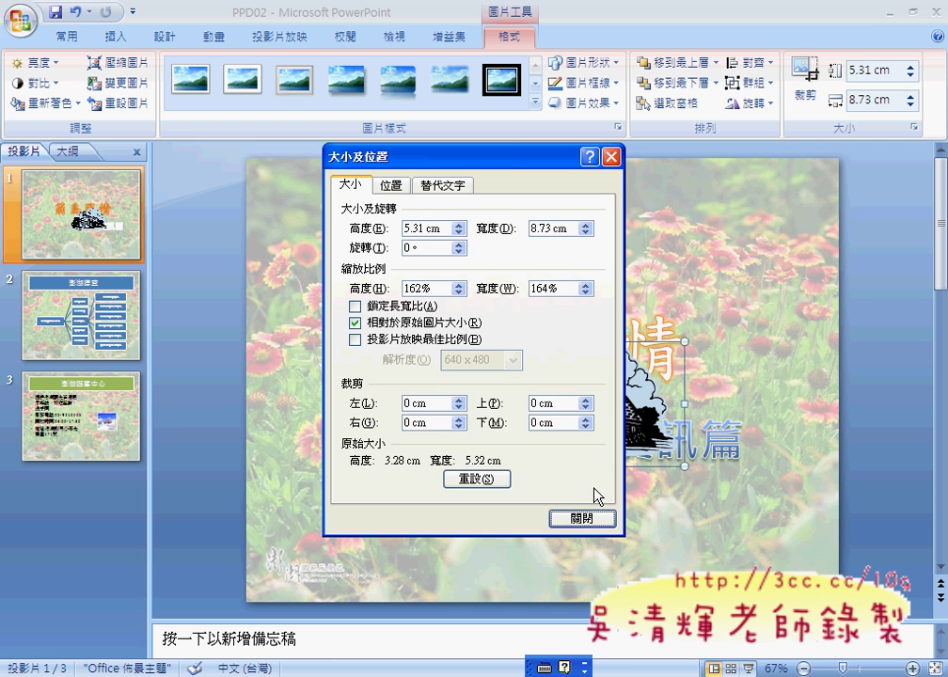
left_click(391, 186)
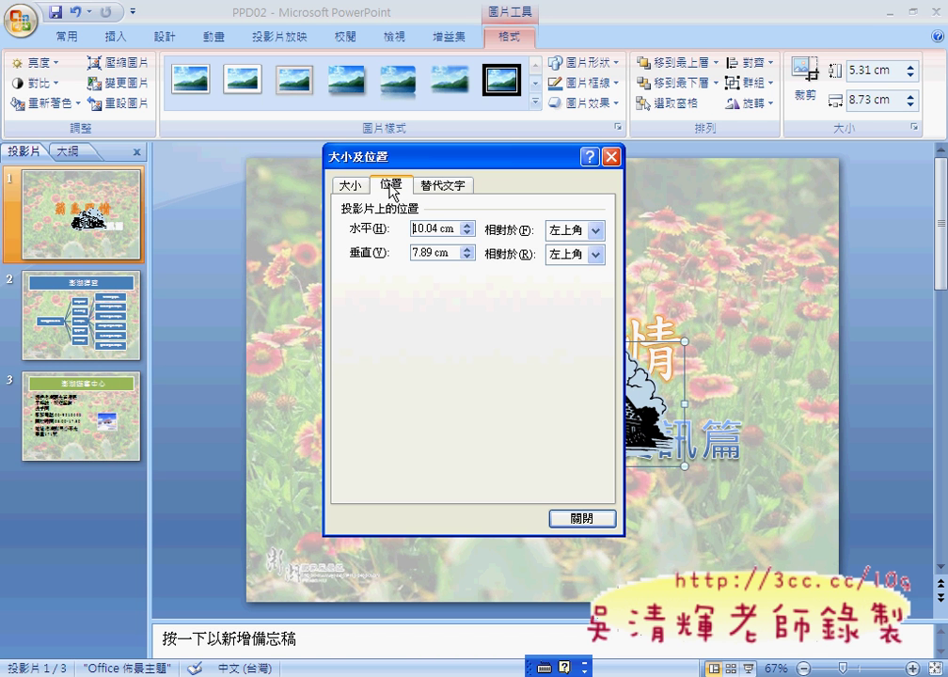
Move the house picture to slide 1's lower left, vertical position 12 cm, and close the dialog.
mouse_move(440, 228)
left_mouse_down()
mouse_move(388, 232)
mouse_move(395, 259)
left_mouse_up()
type("2")
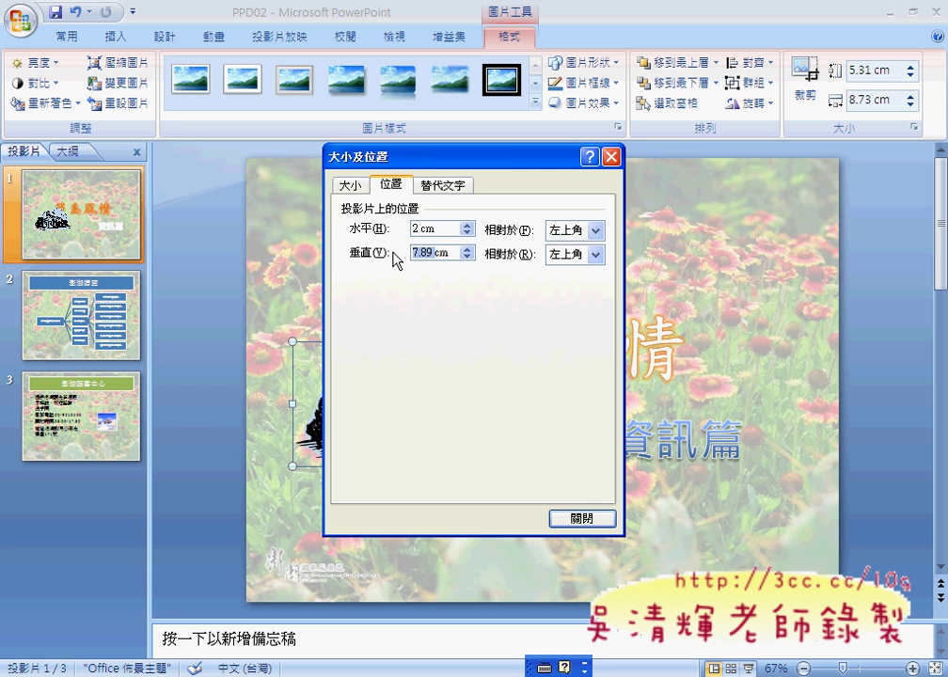
type("12")
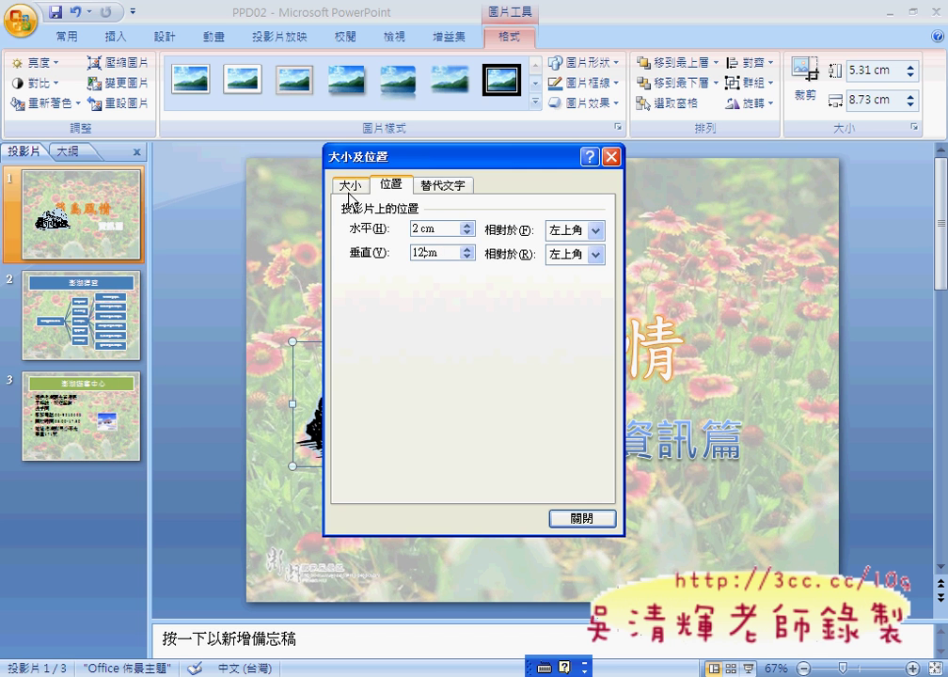
left_click(348, 188)
left_click(392, 185)
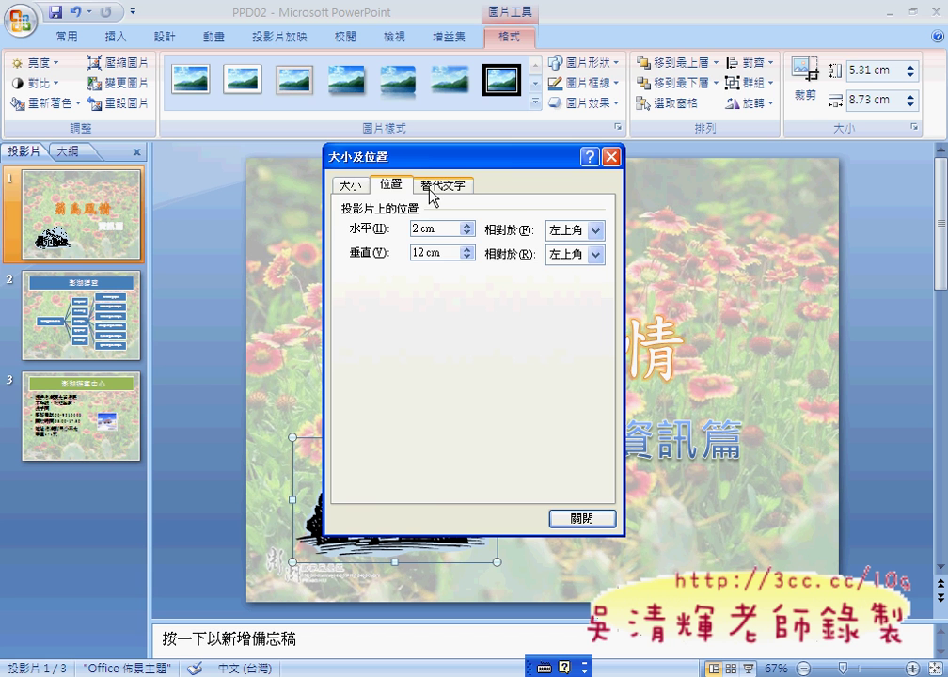
left_click(574, 518)
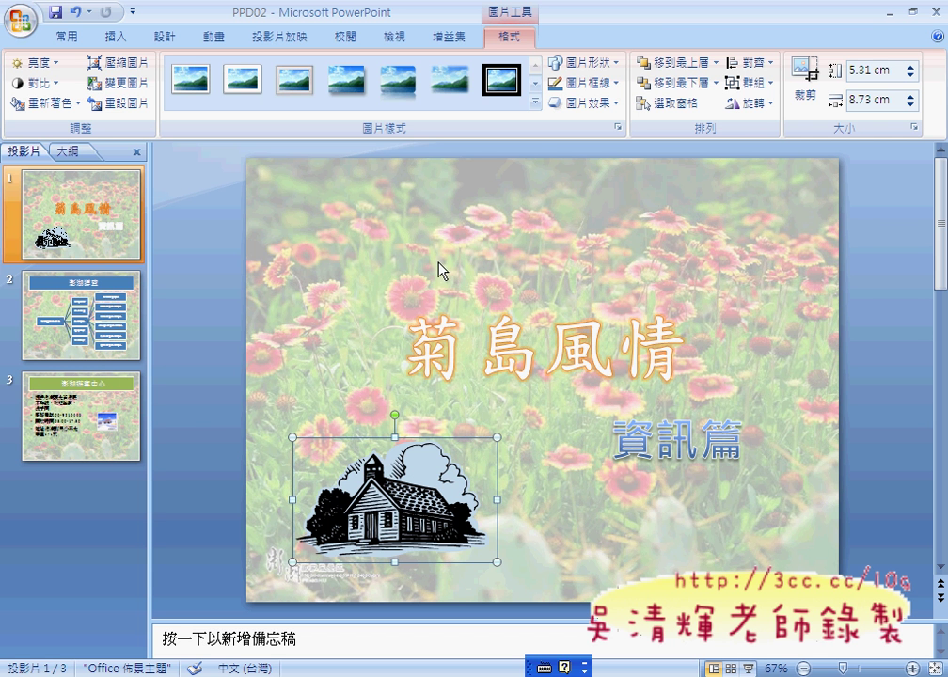
Expand the Picture Styles gallery on the Picture Tools Format tab.
left_click(539, 107)
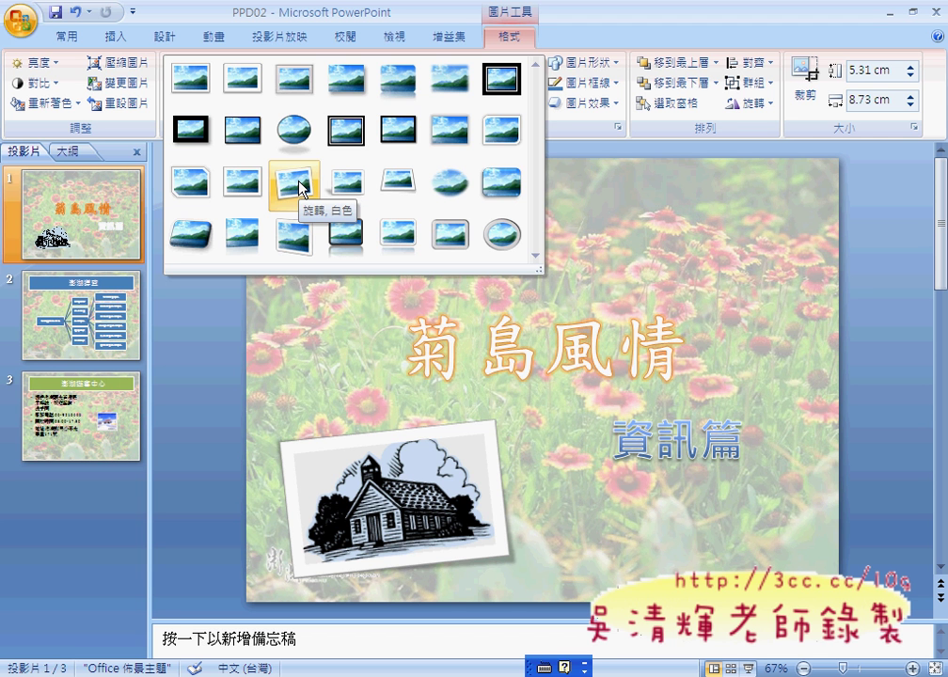
Apply the 旋轉, 白色 style to the house picture and go to slide 2.
left_click(299, 186)
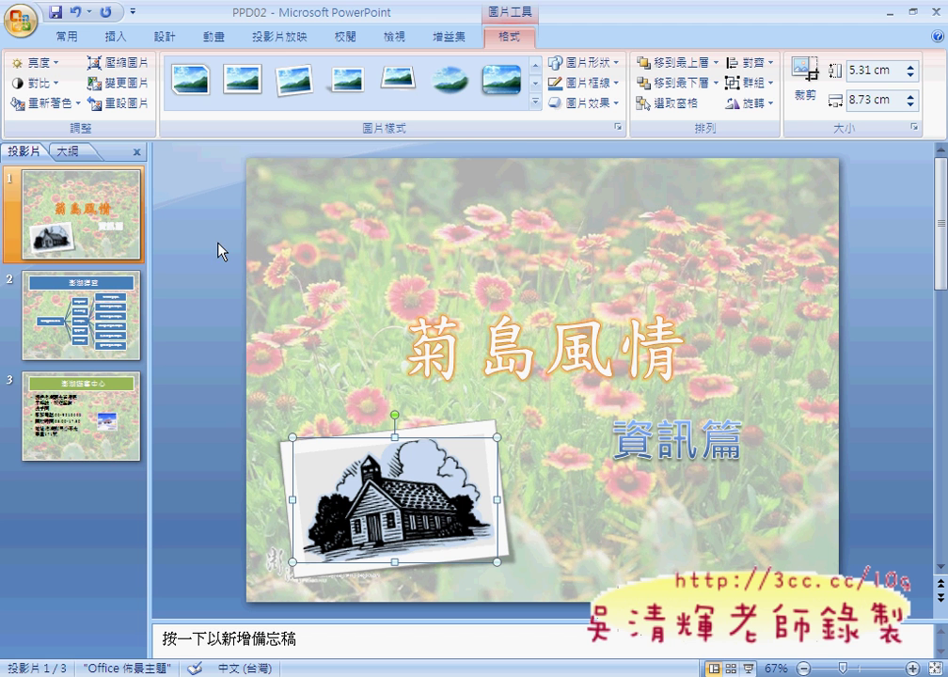
left_click(102, 313)
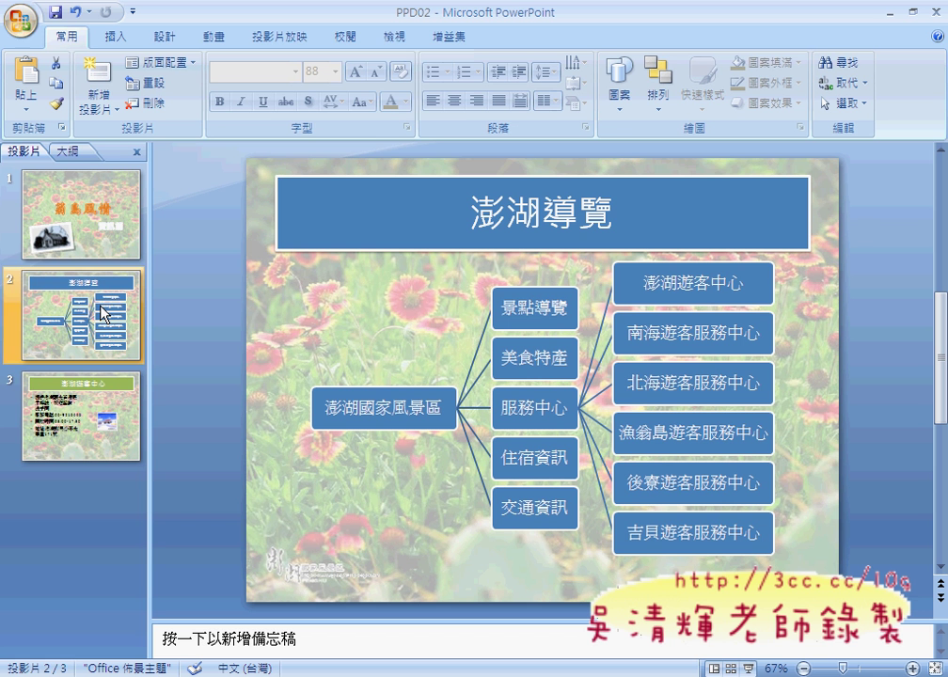
Select the 澎湖導覽 SmartArt diagram, trying individual boxes and the 格式 and 設計 tabs.
left_click(524, 359)
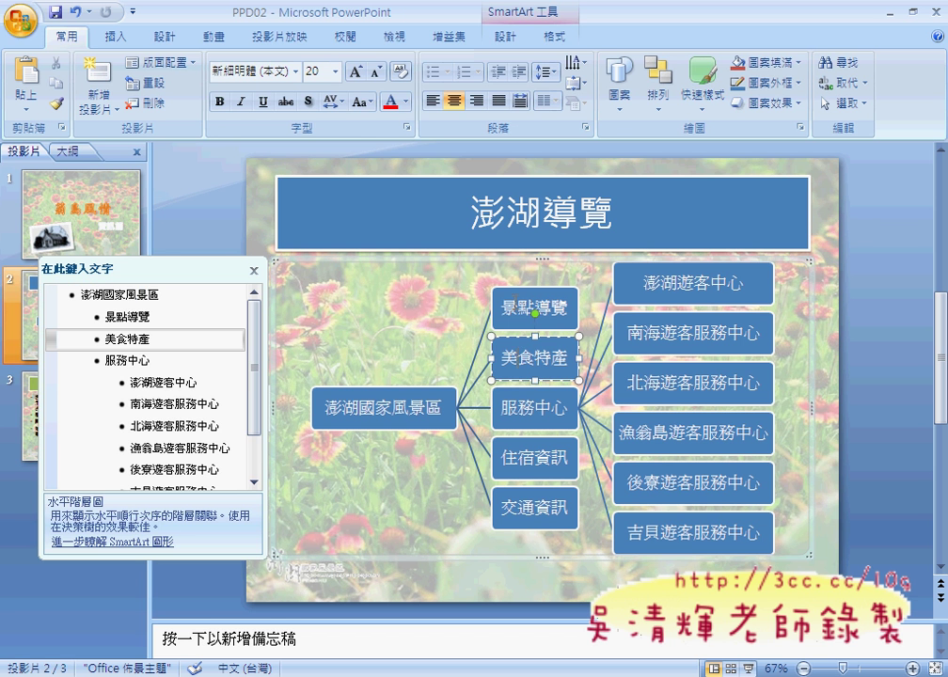
left_click(613, 285)
left_click(451, 262)
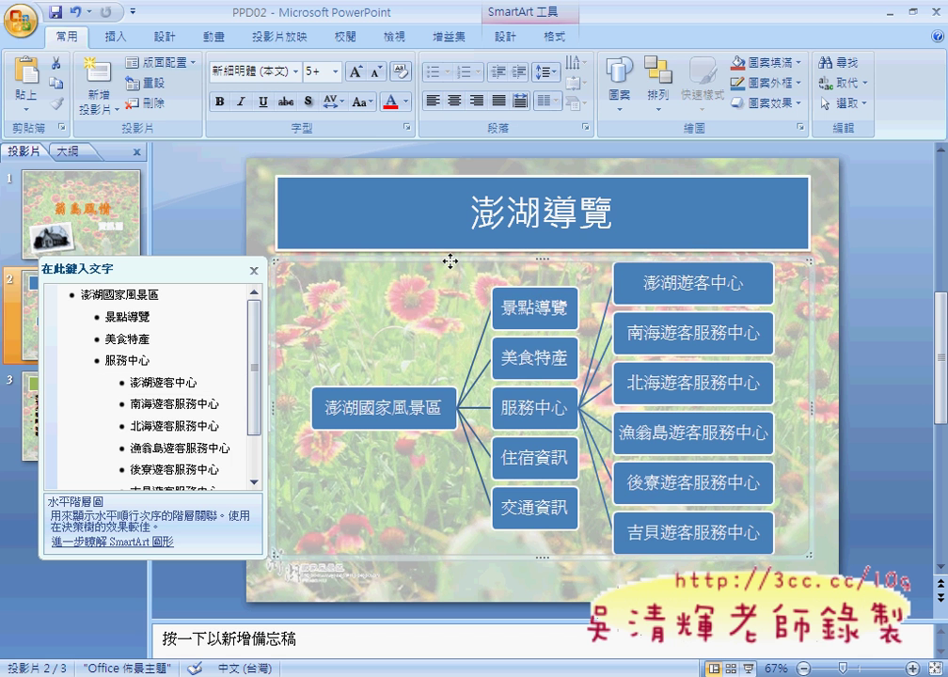
left_click(508, 293)
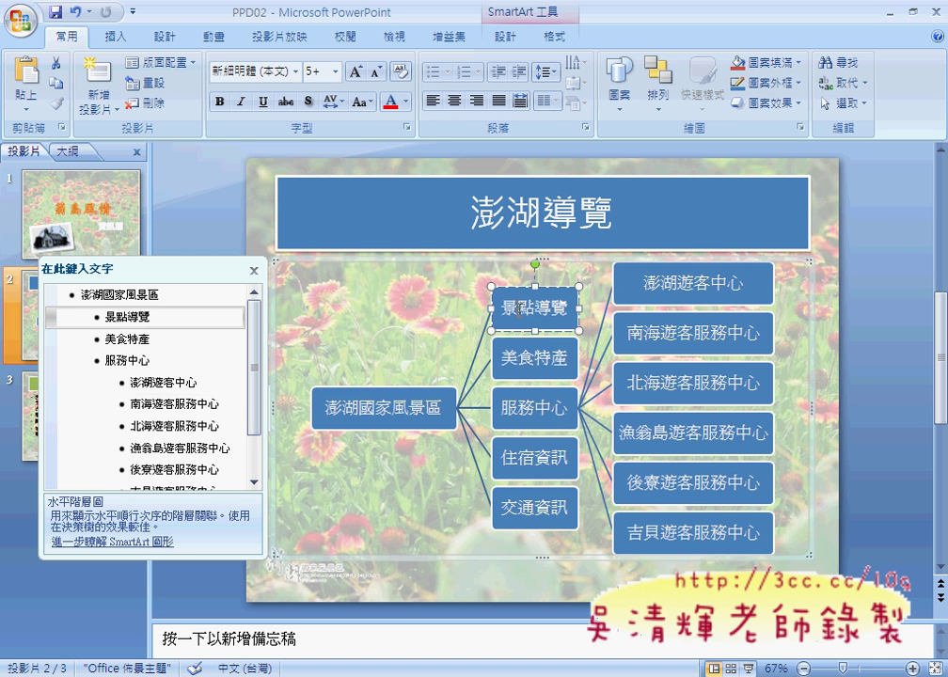
left_click(506, 267)
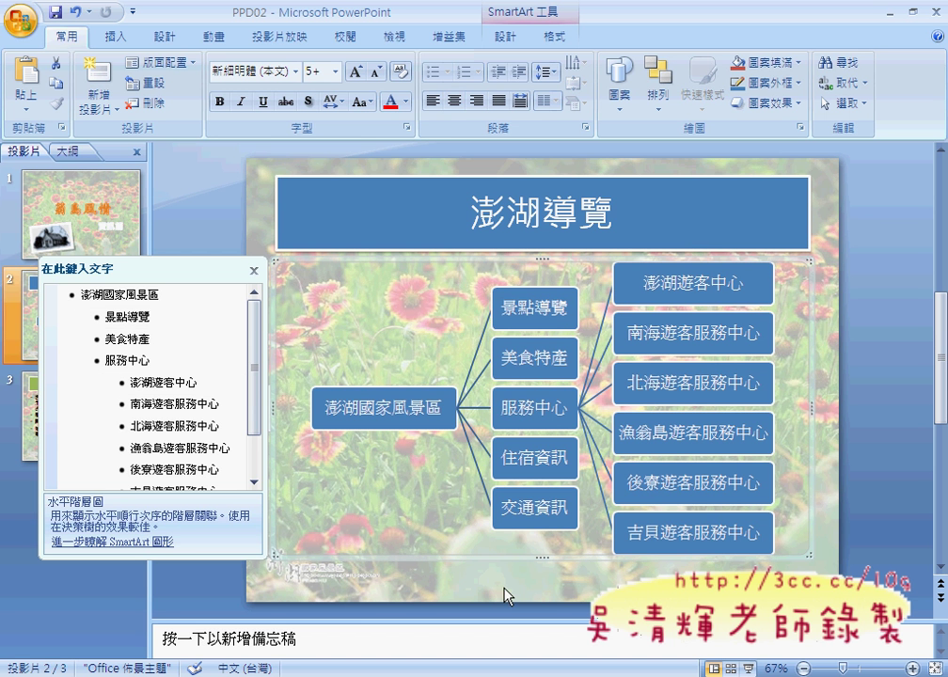
left_click(555, 37)
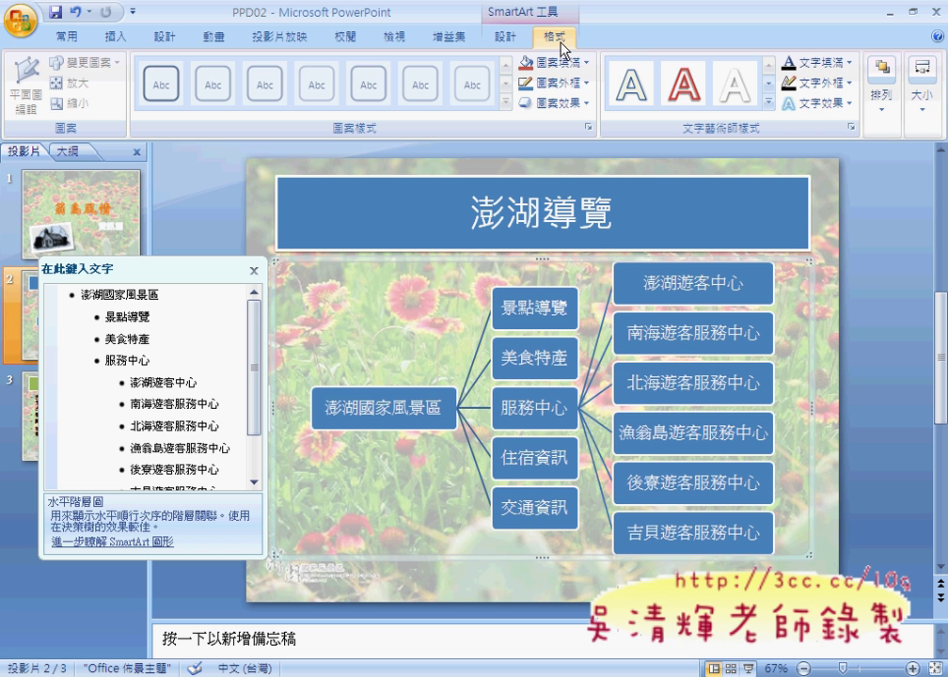
left_click(170, 38)
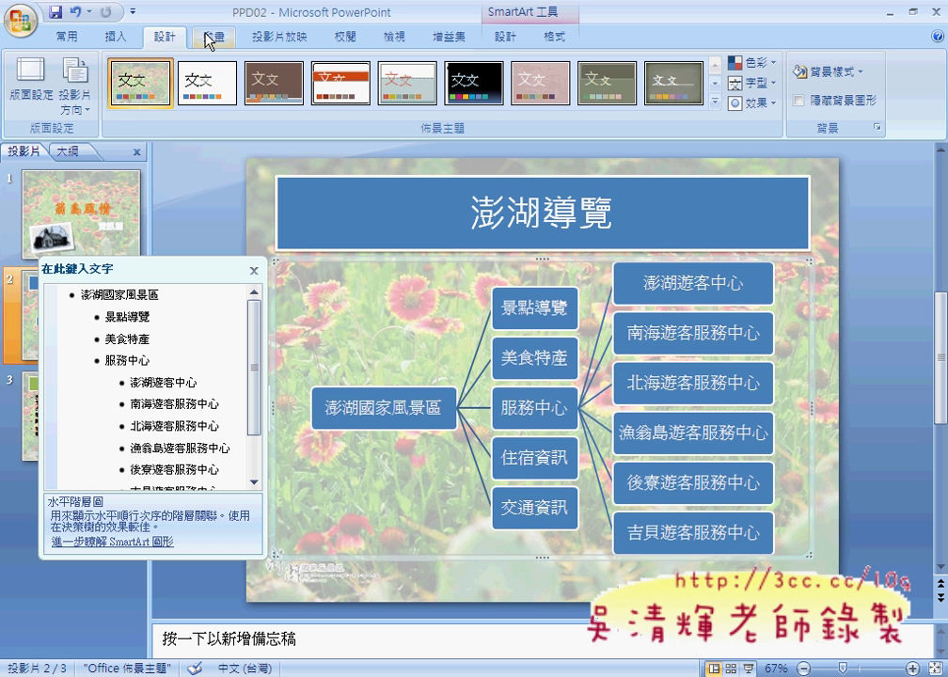
Browse the SmartArt Styles gallery without changing it, then expand the Layouts gallery.
left_click(505, 38)
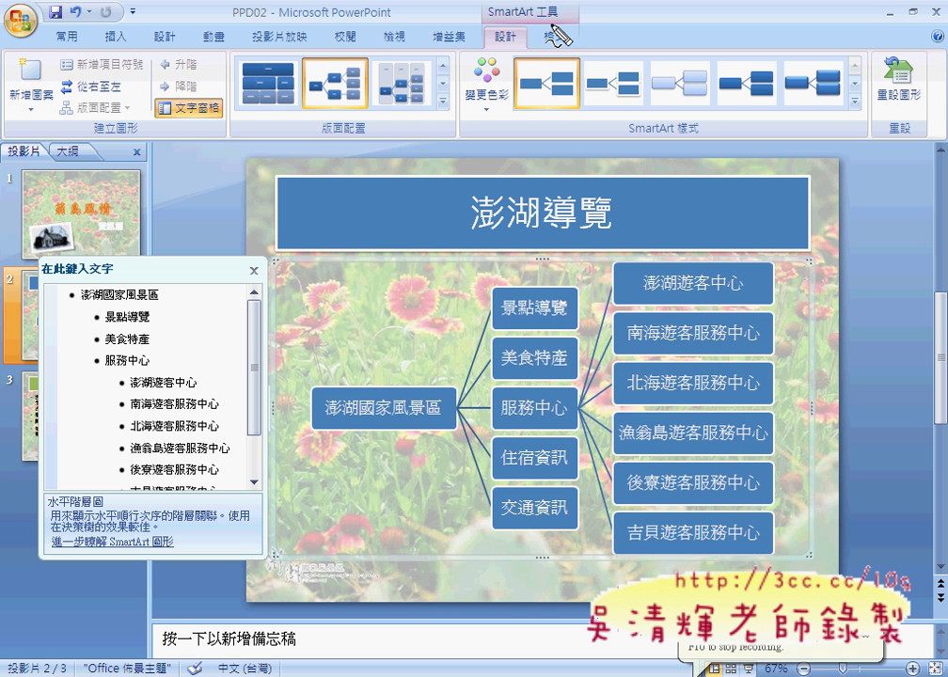
left_click(494, 43)
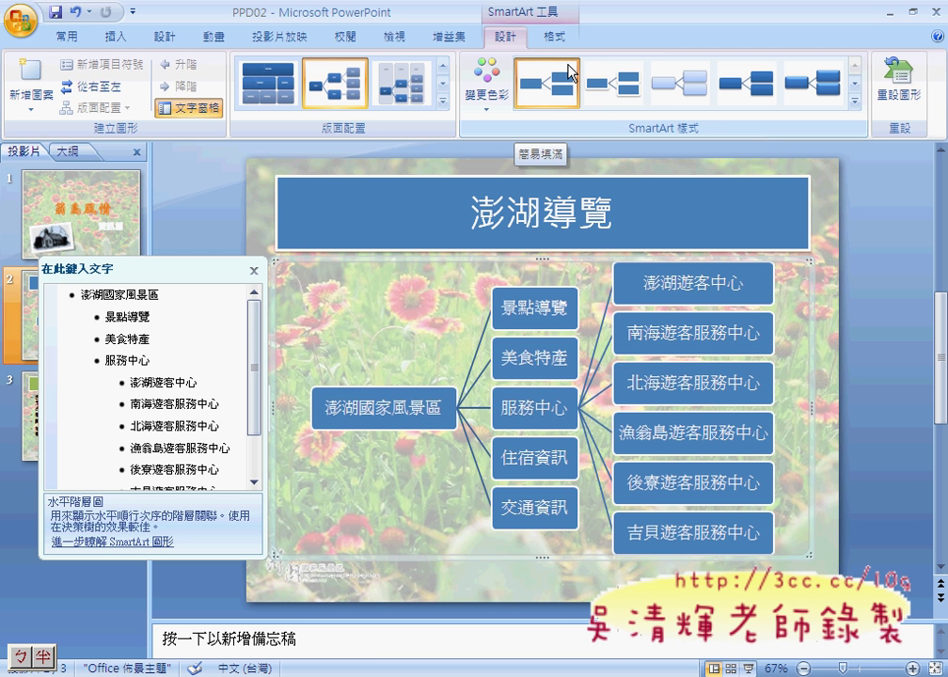
left_click(856, 106)
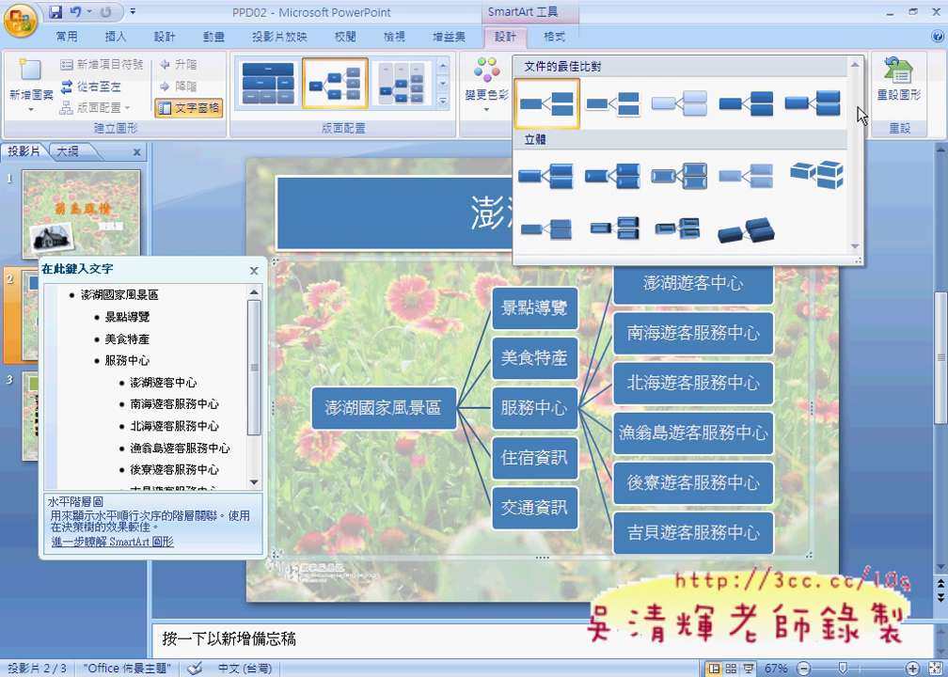
left_click(801, 26)
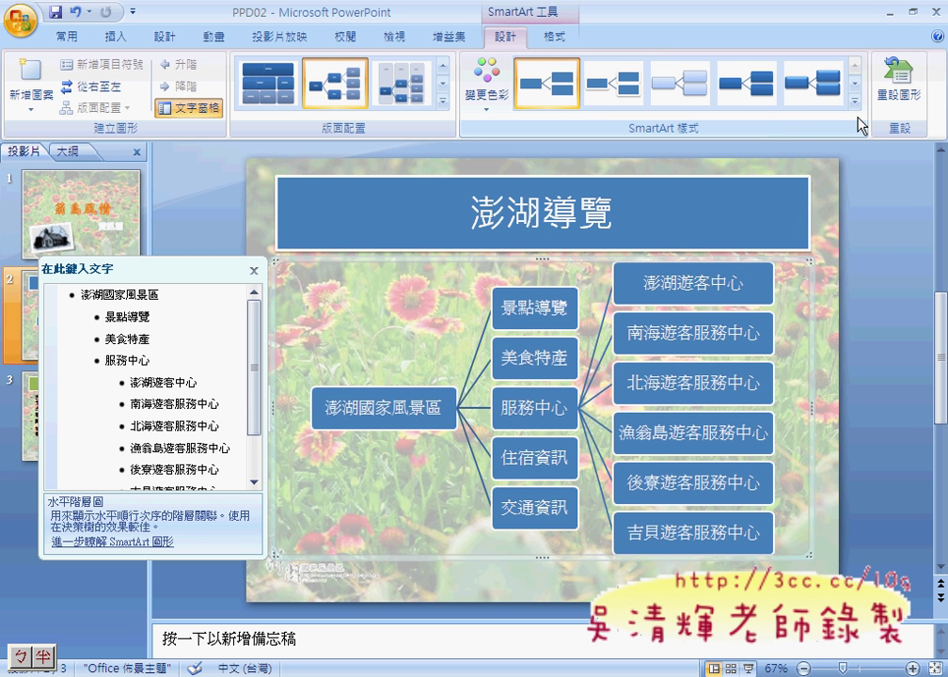
left_click(440, 104)
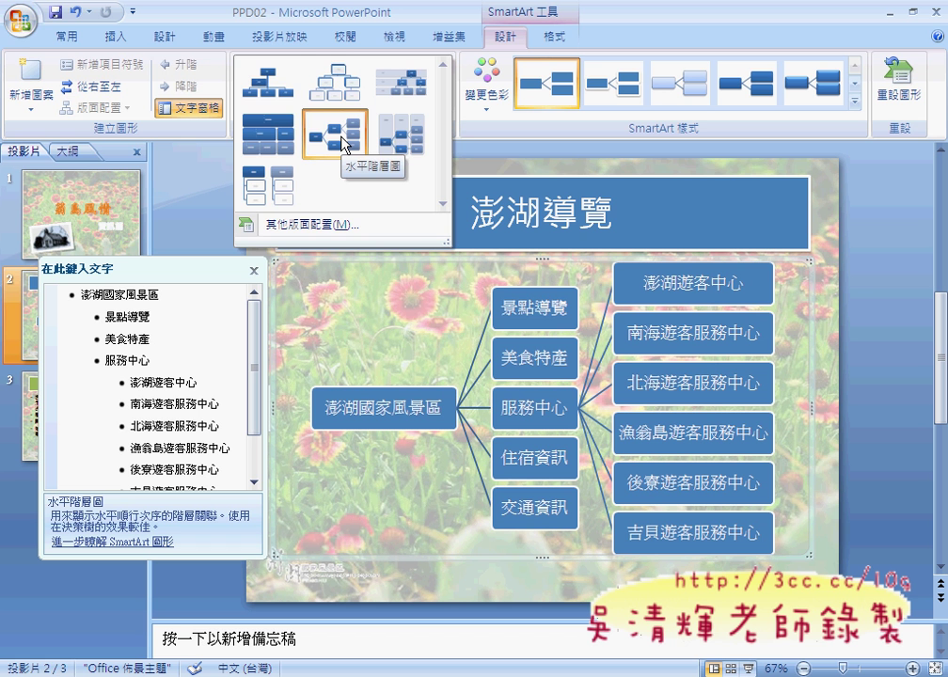
Apply the 階層圖 > 水平階層圖 layout to slide 2's diagram.
left_click(344, 143)
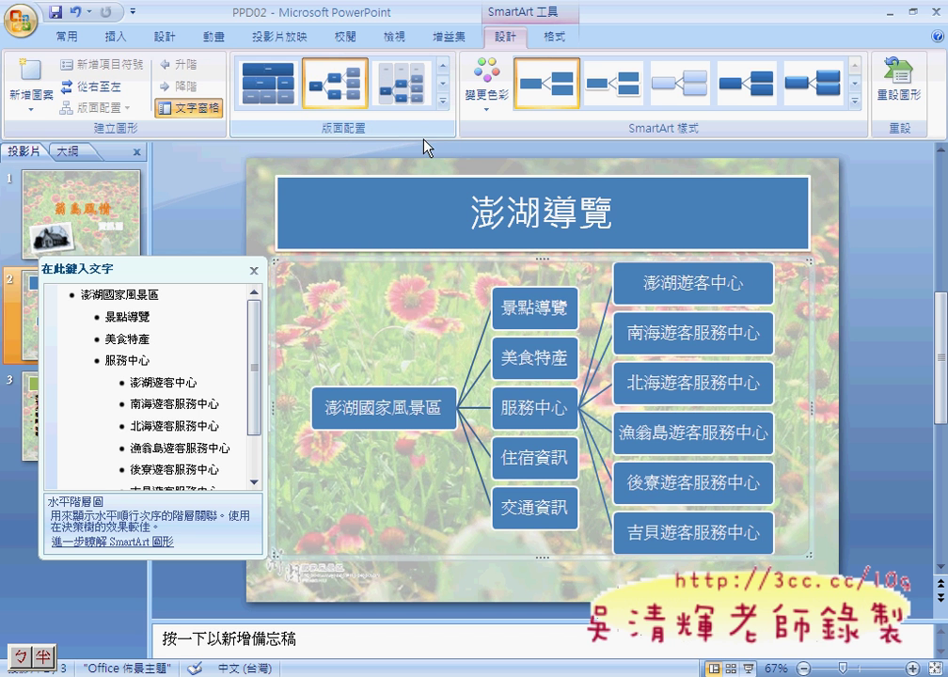
left_click(442, 101)
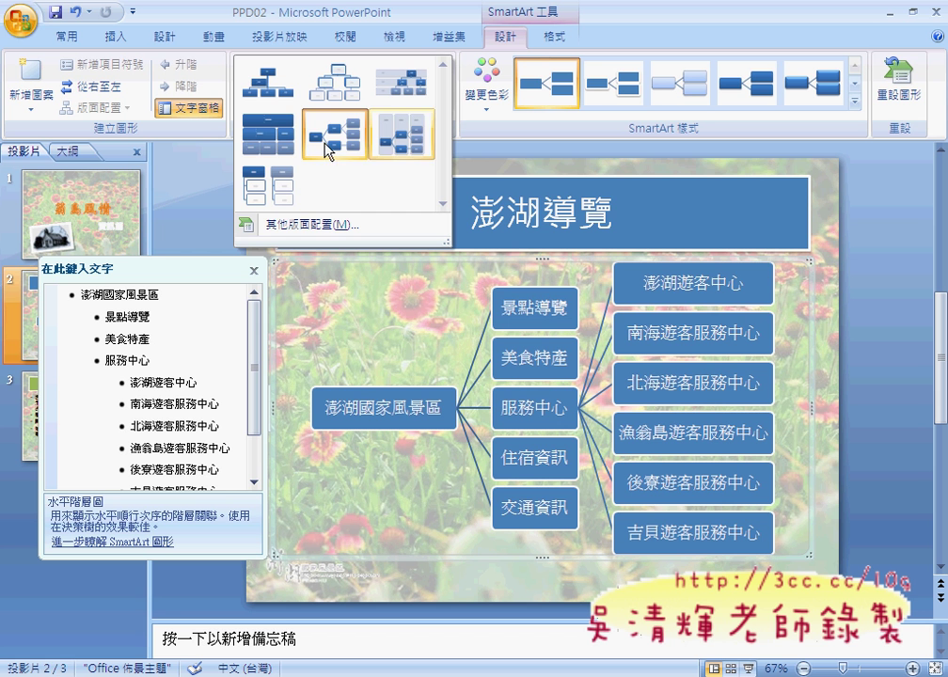
left_click(347, 230)
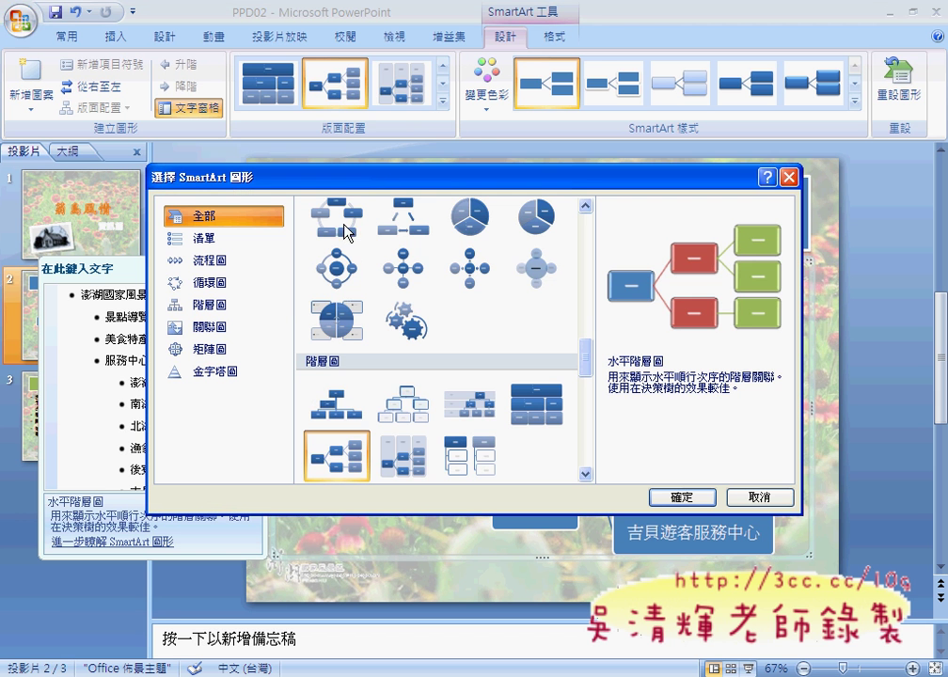
left_click(223, 304)
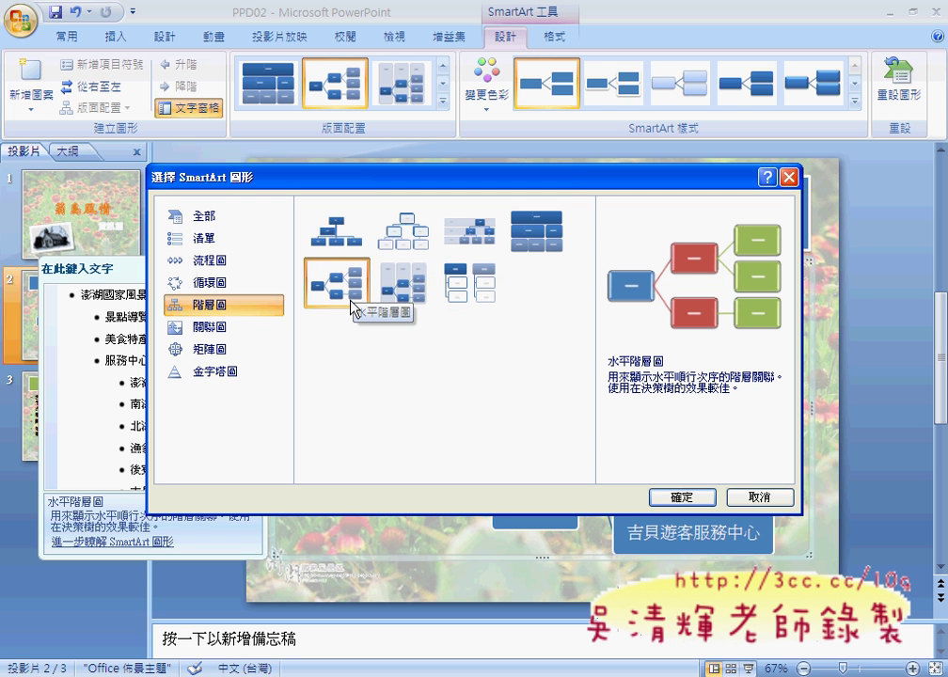
left_click(684, 499)
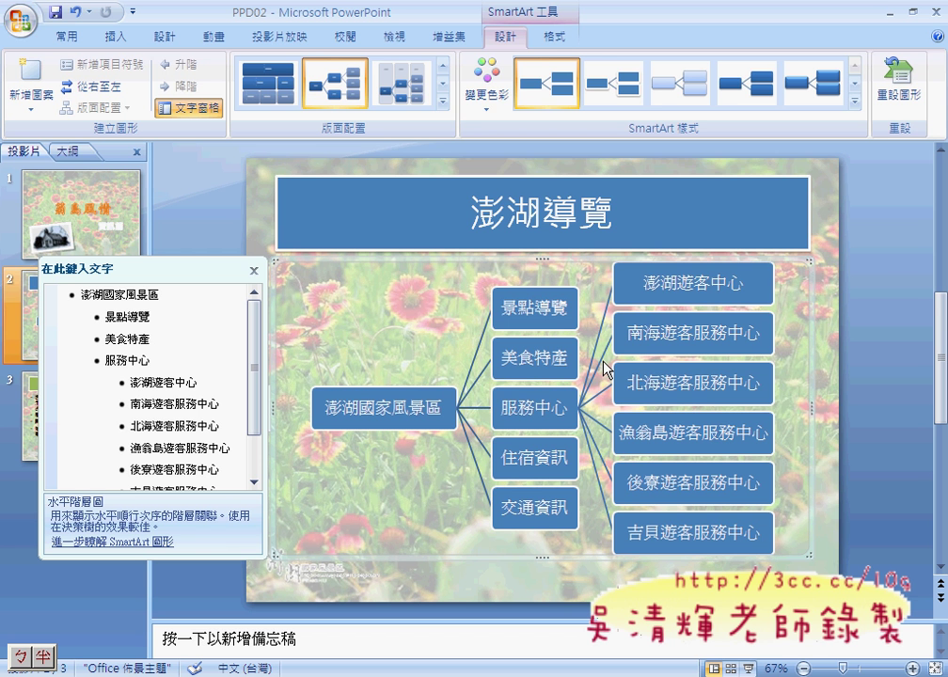
left_click(491, 115)
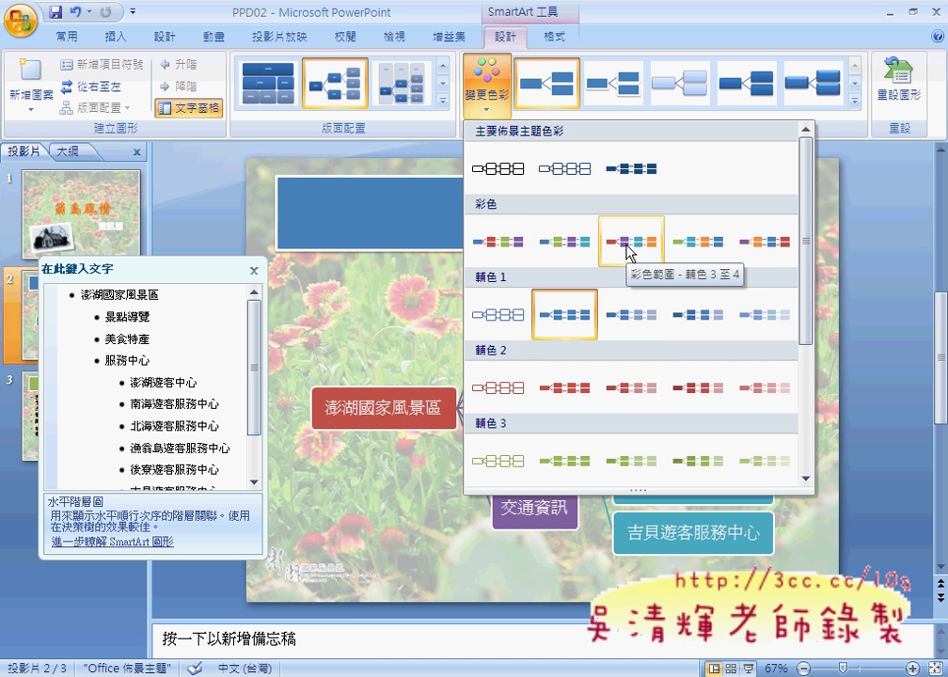
Recolour the diagram with 彩色範圍 - 輔色 4 至 5 and apply the 輕微效果 SmartArt style.
left_click(710, 256)
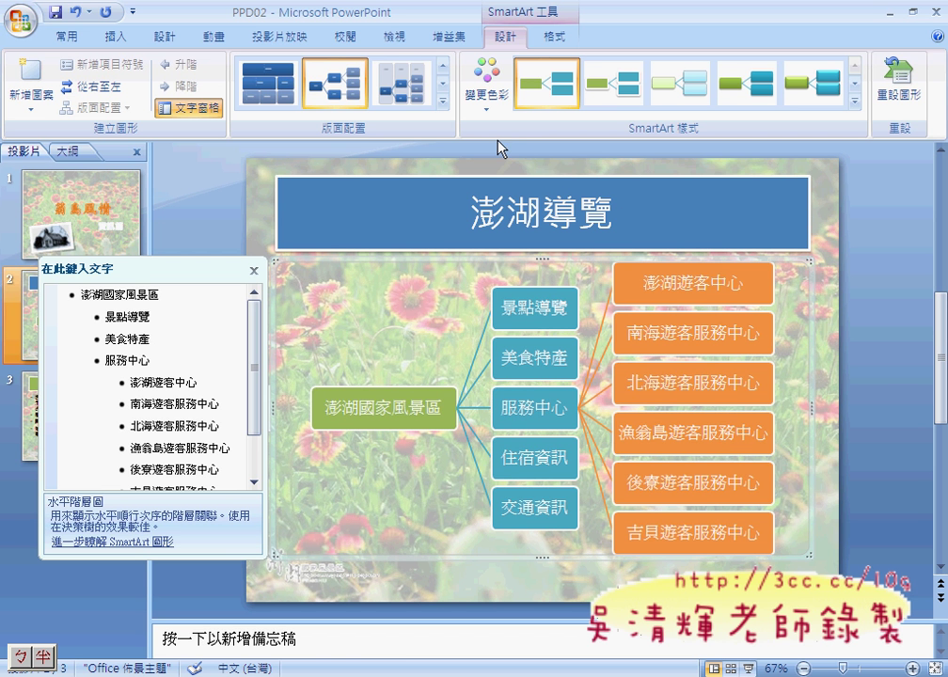
left_click(442, 98)
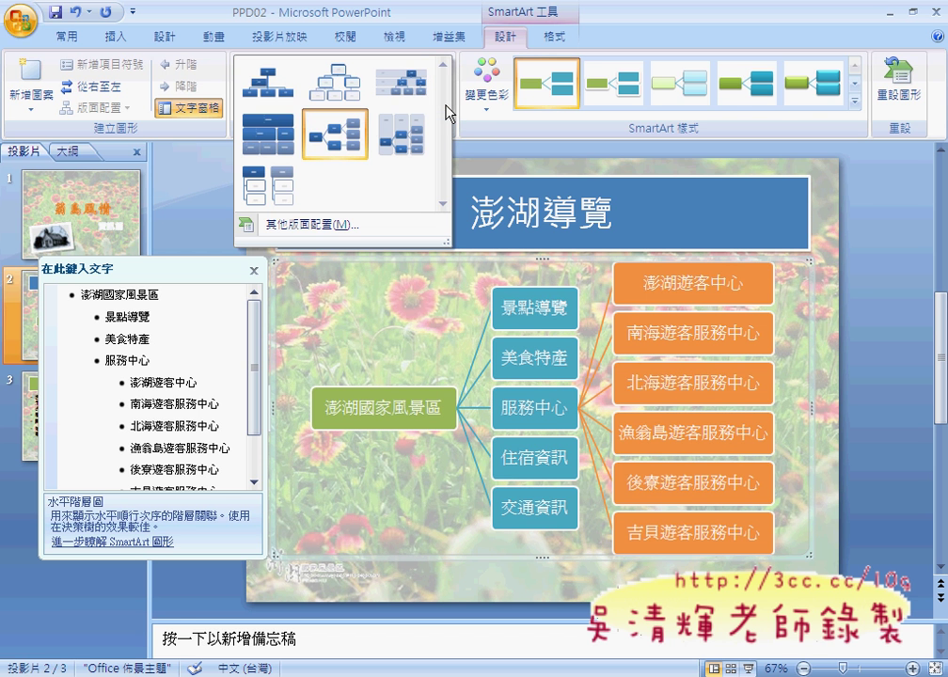
left_click(855, 102)
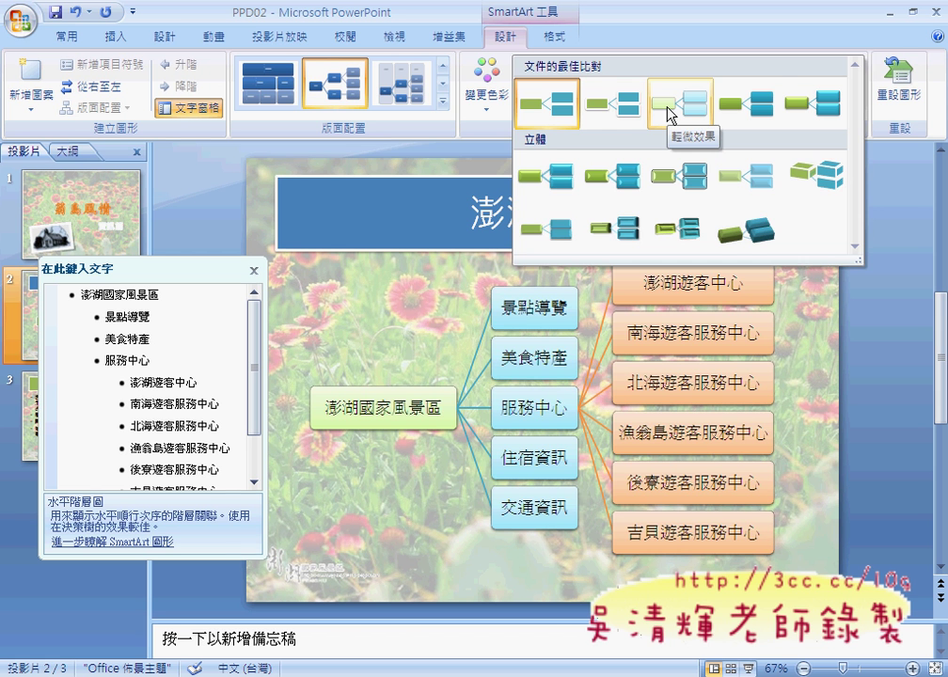
left_click(670, 108)
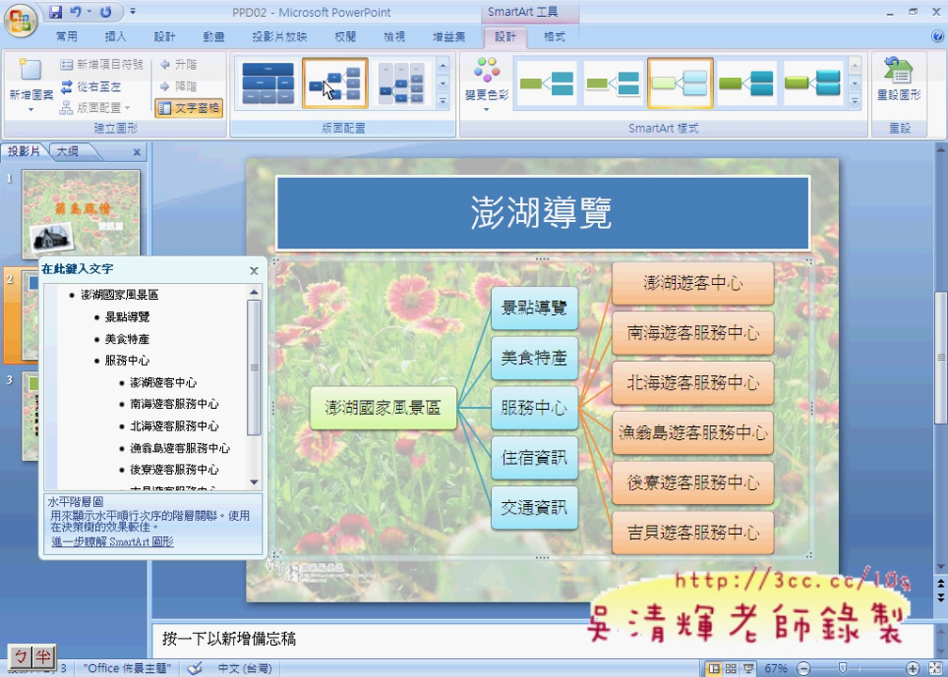
left_click(493, 113)
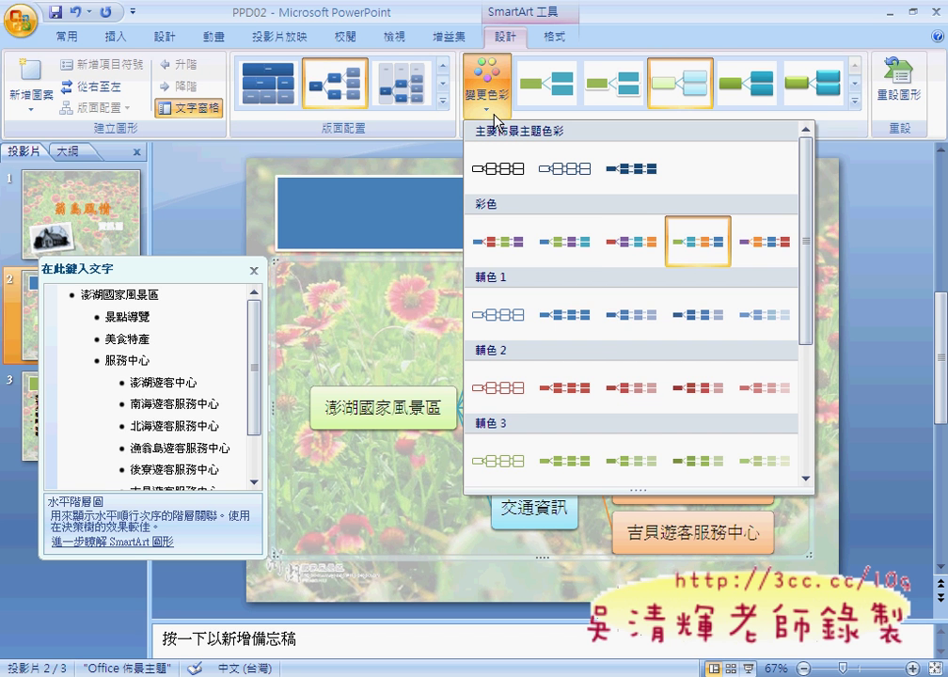
left_click(861, 123)
left_click(855, 102)
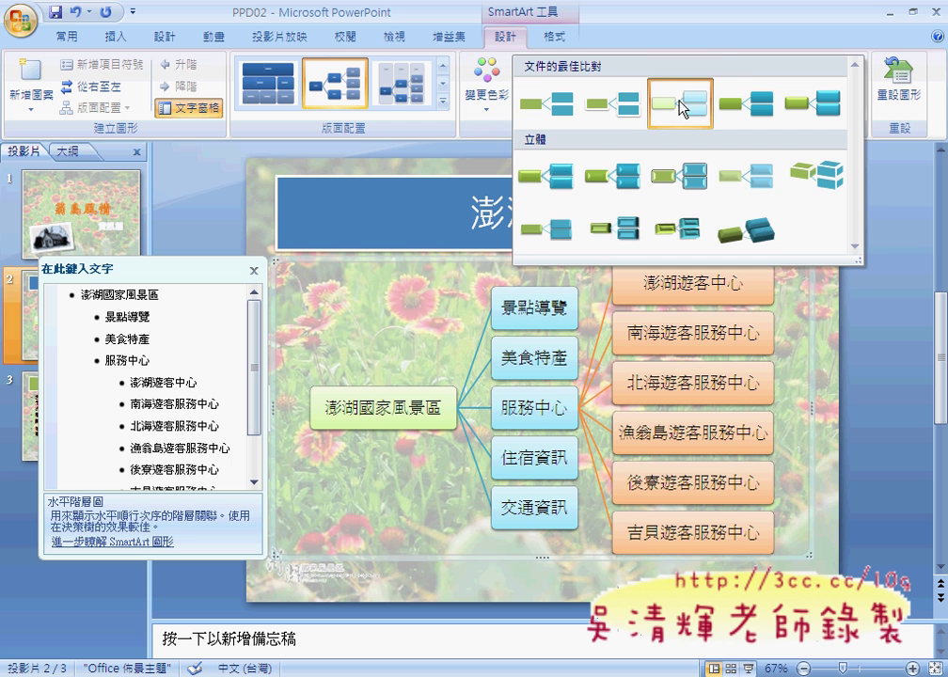
left_click(719, 43)
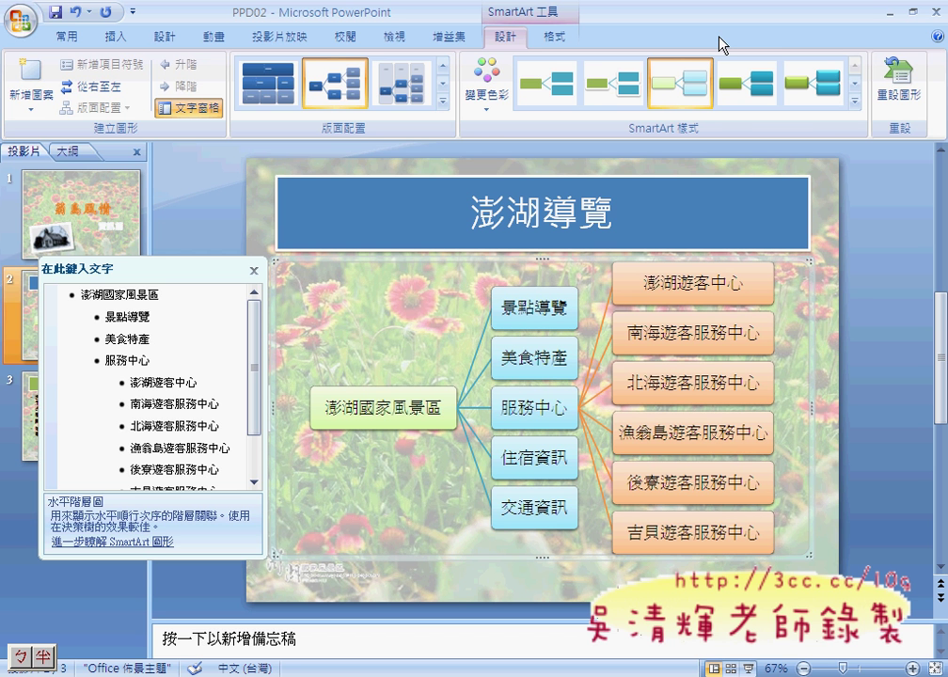
On slide 3, select the bullet text box and set the bullet size to 80% of text.
left_click(82, 400)
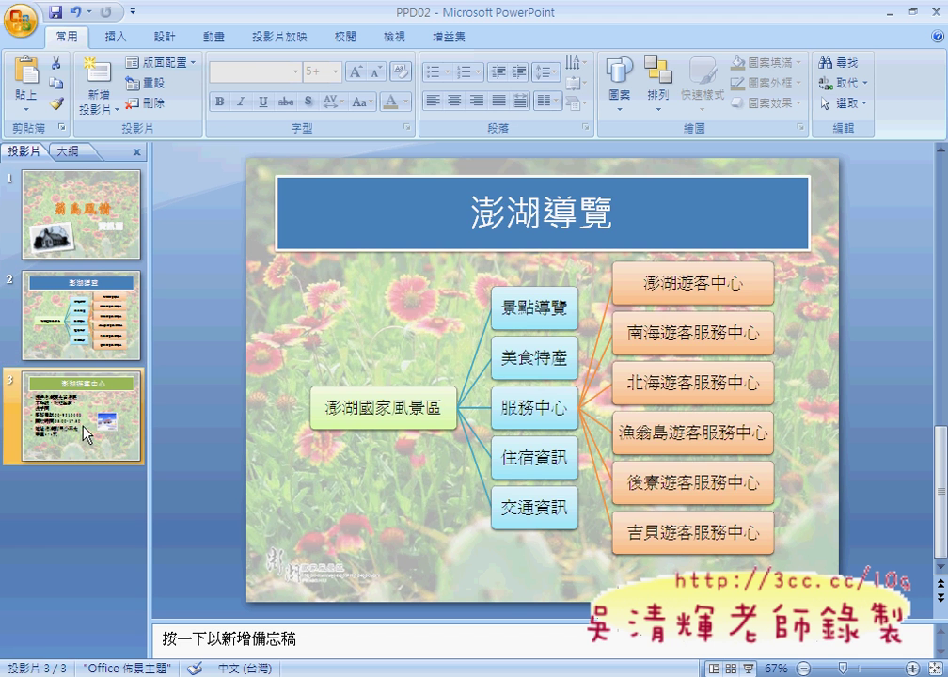
left_click(404, 347)
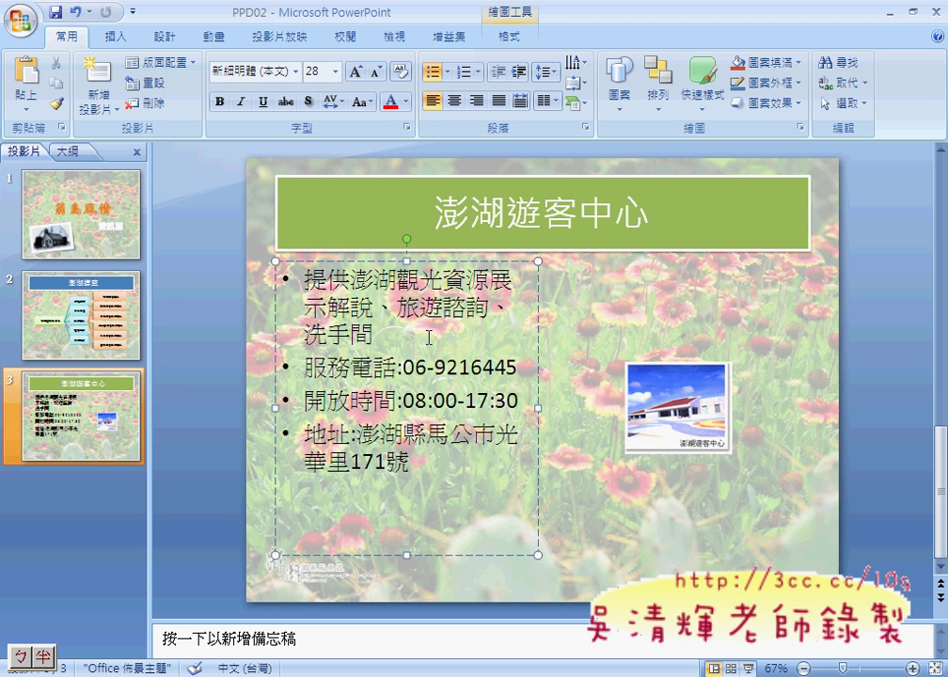
left_click(294, 261)
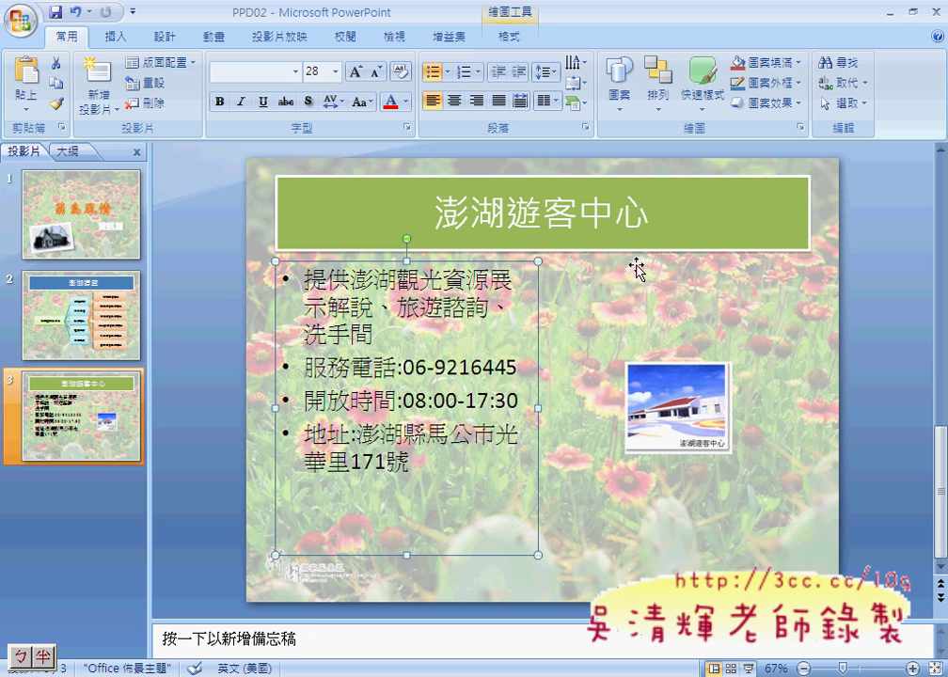
left_click(451, 73)
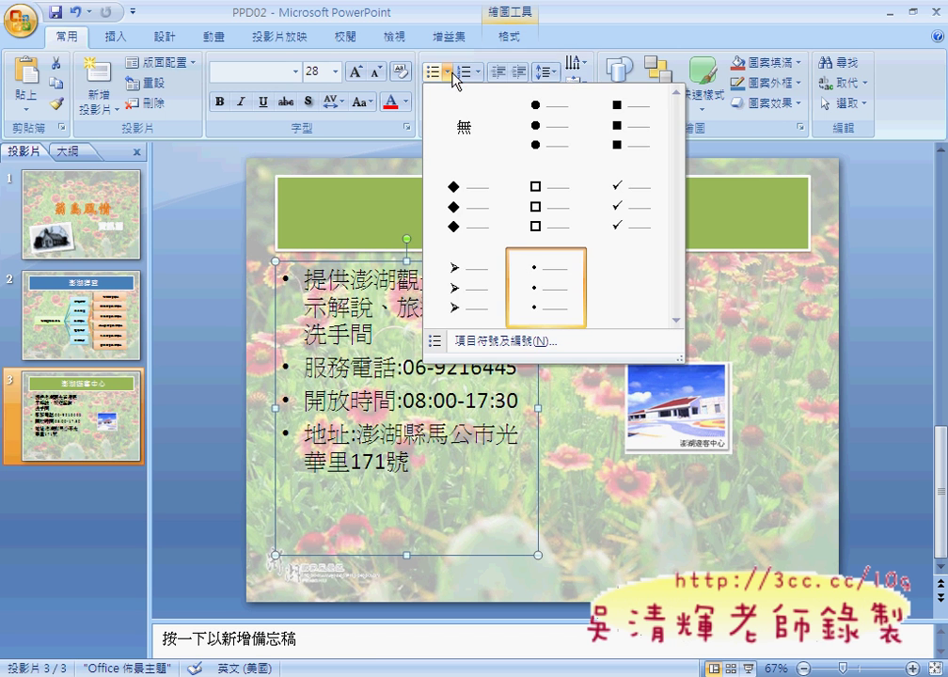
left_click(501, 338)
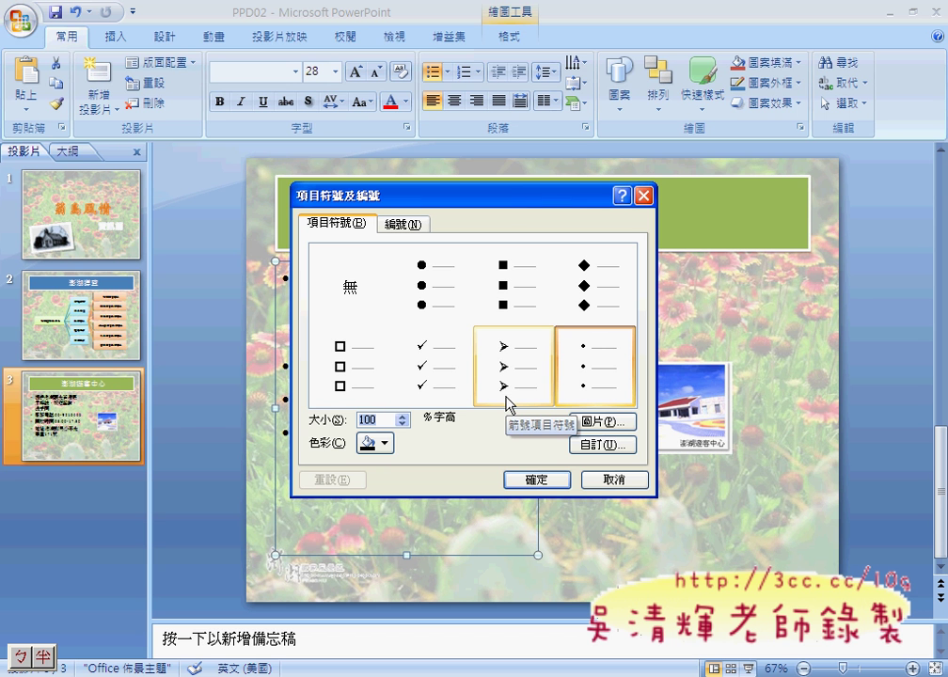
type("80")
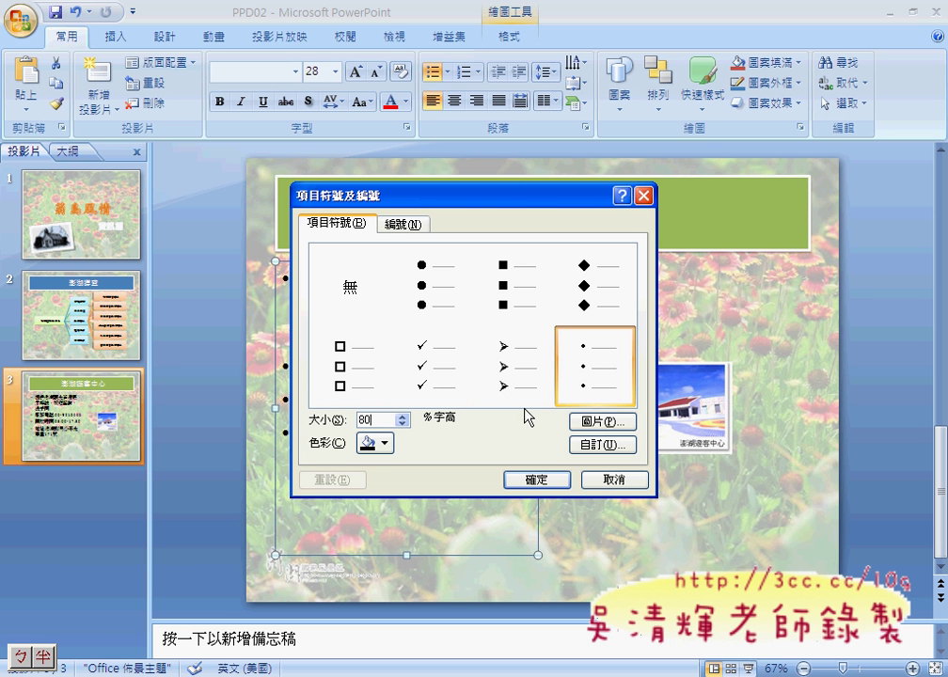
Import Ppddcicon from drive C: and apply it as the picture bullet.
left_click(607, 425)
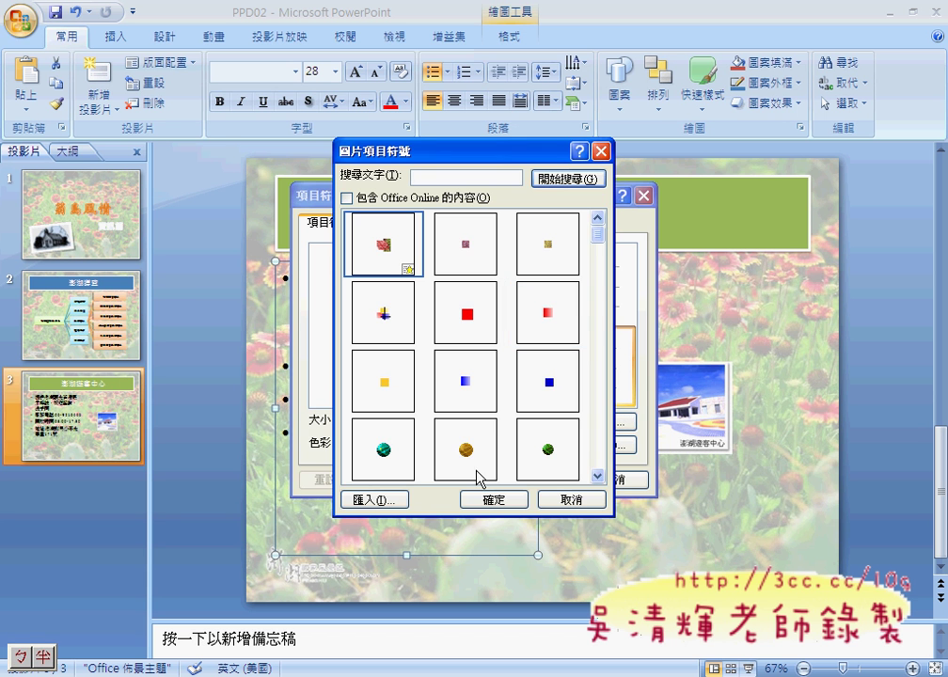
left_click(377, 499)
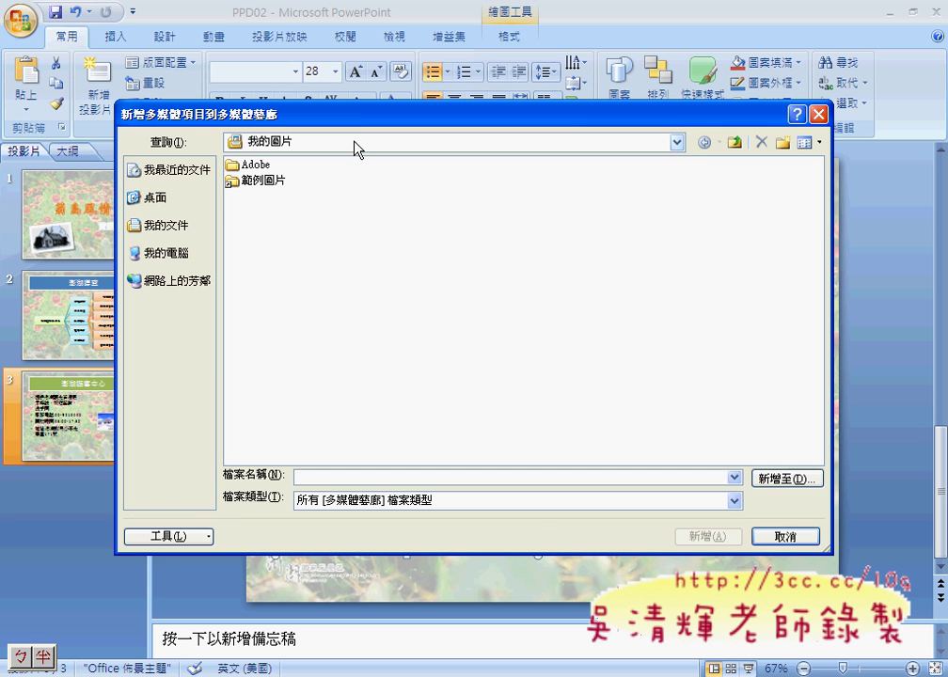
left_click(355, 142)
left_click(354, 175)
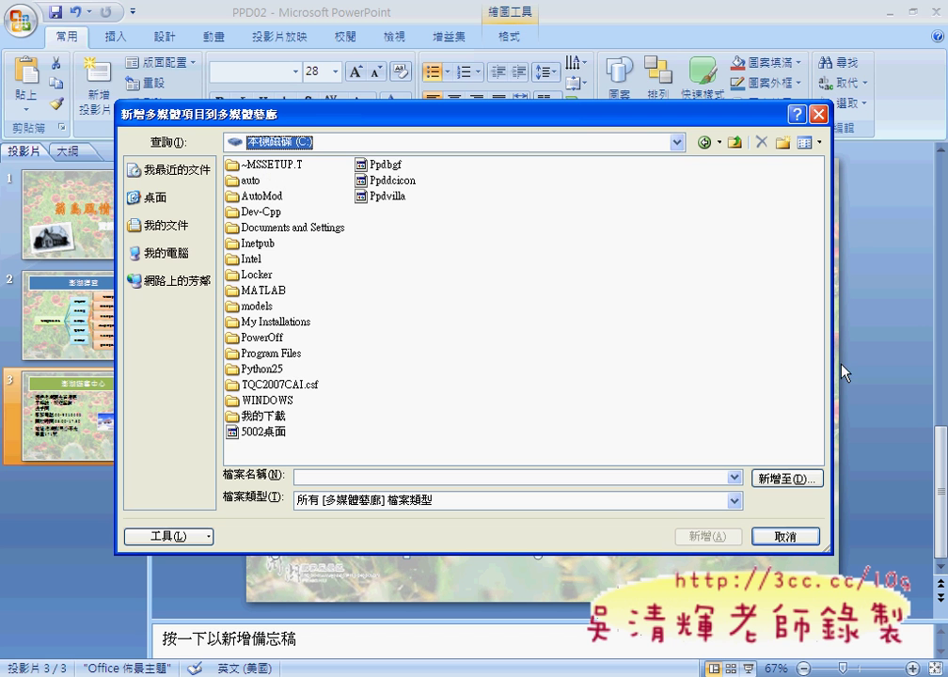
left_click(386, 164)
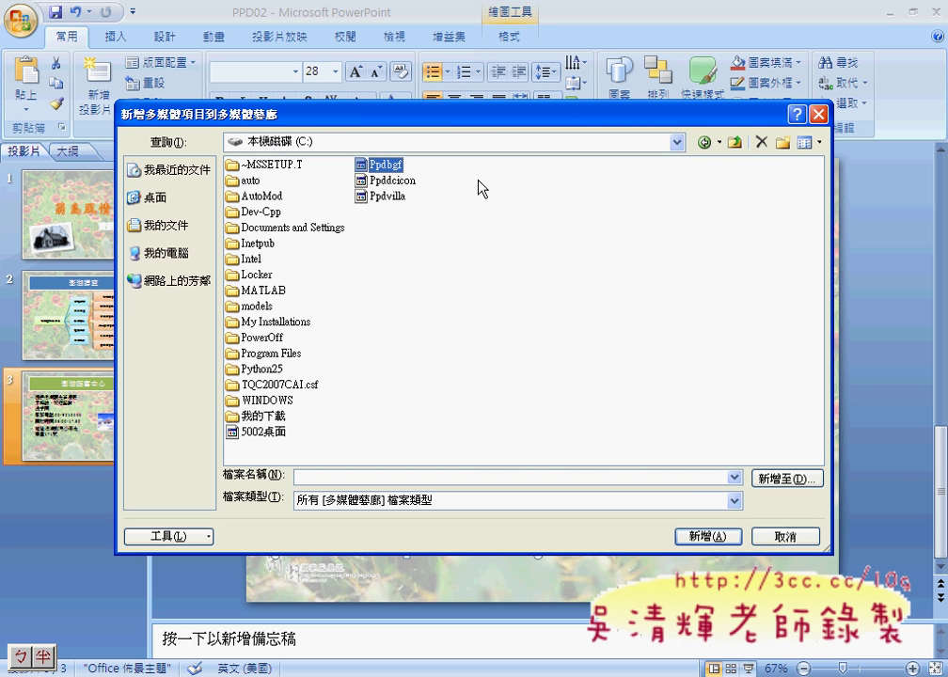
left_click(406, 181)
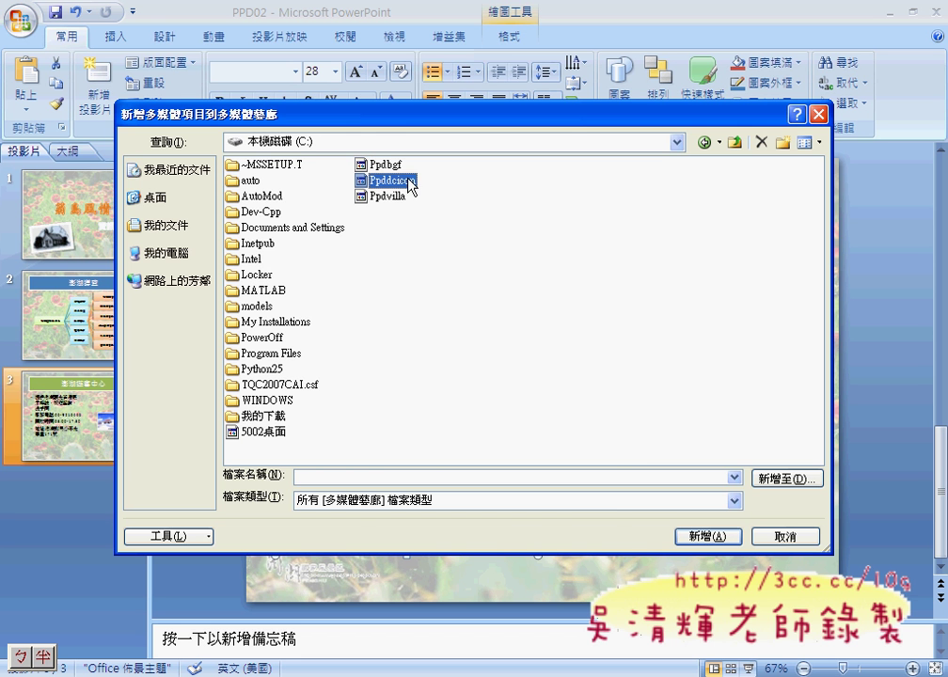
left_click(710, 537)
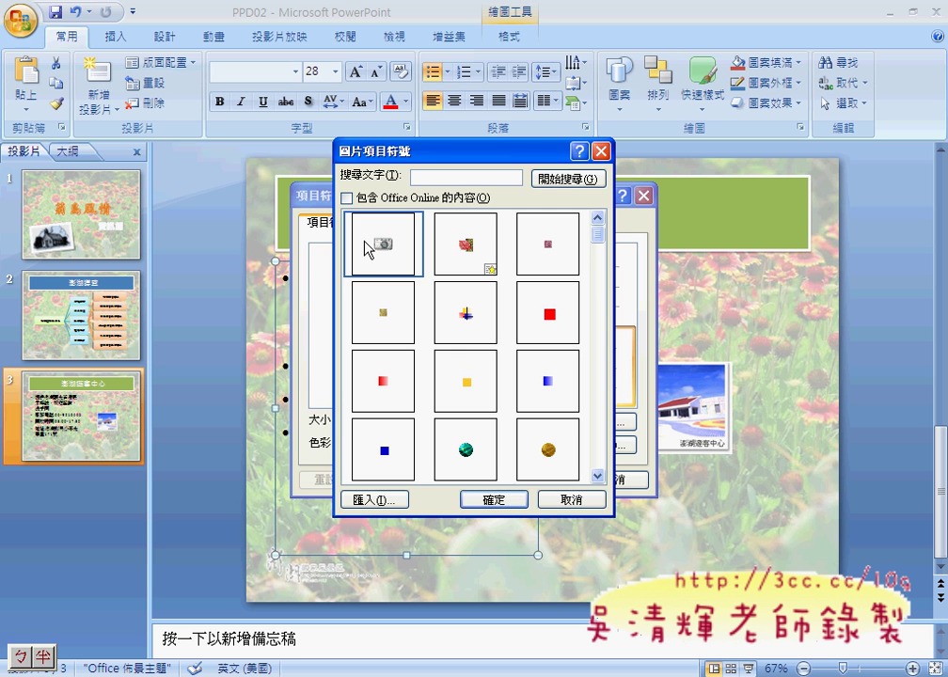
left_click(495, 499)
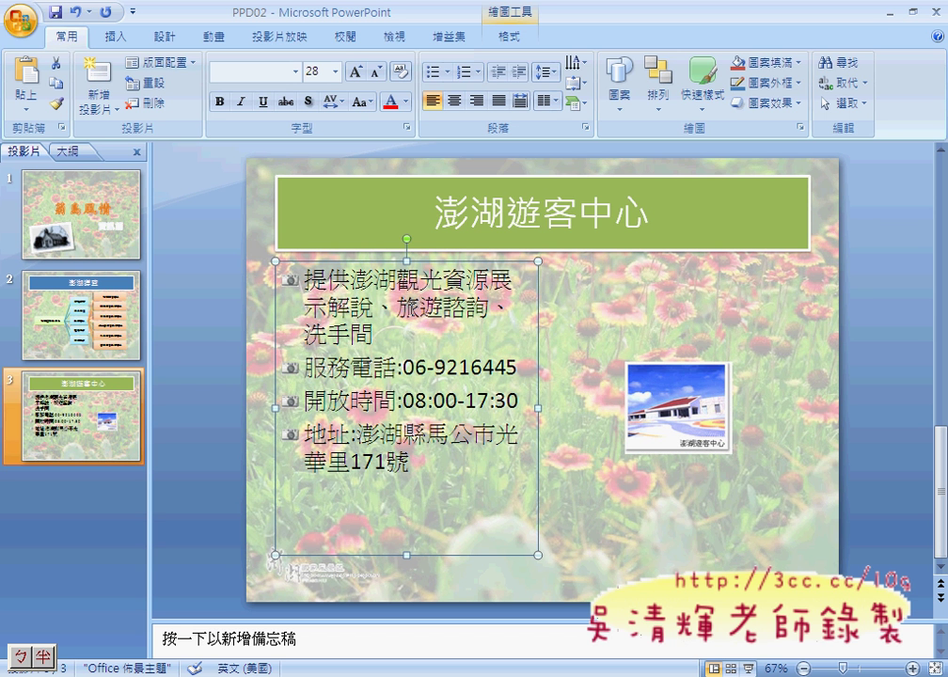
left_click(674, 407)
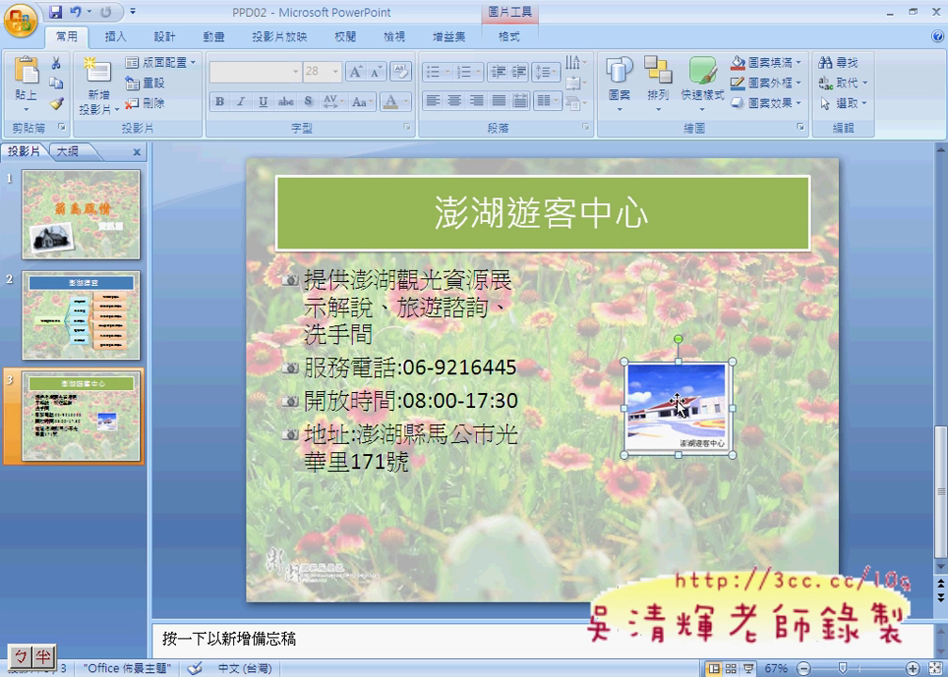
Set the visitor-centre photo's height to 7.28 cm, letting the width scale to 8.45 cm.
right_click(677, 403)
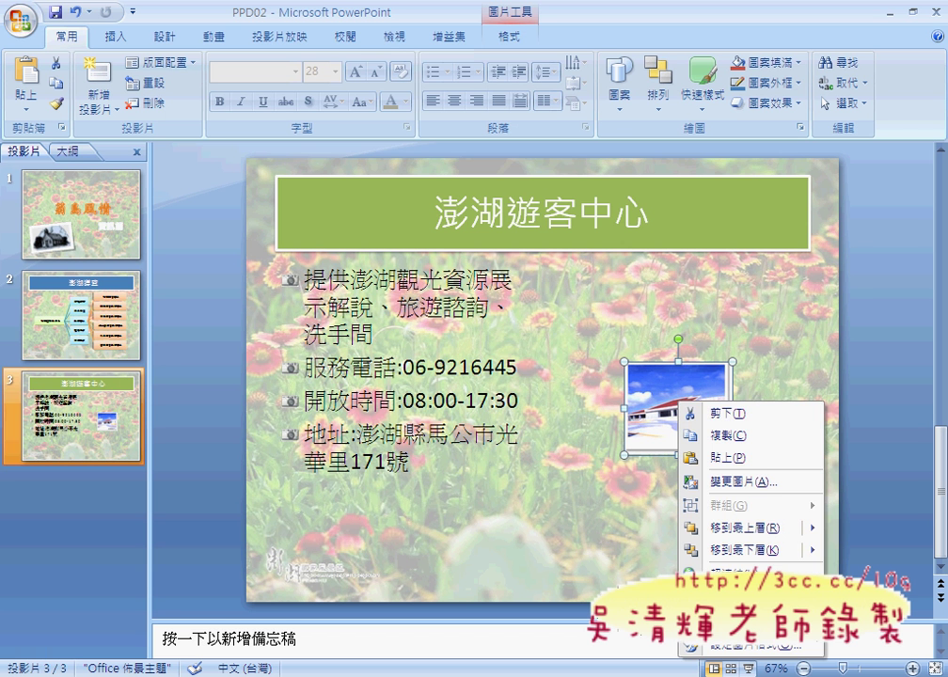
left_click(743, 621)
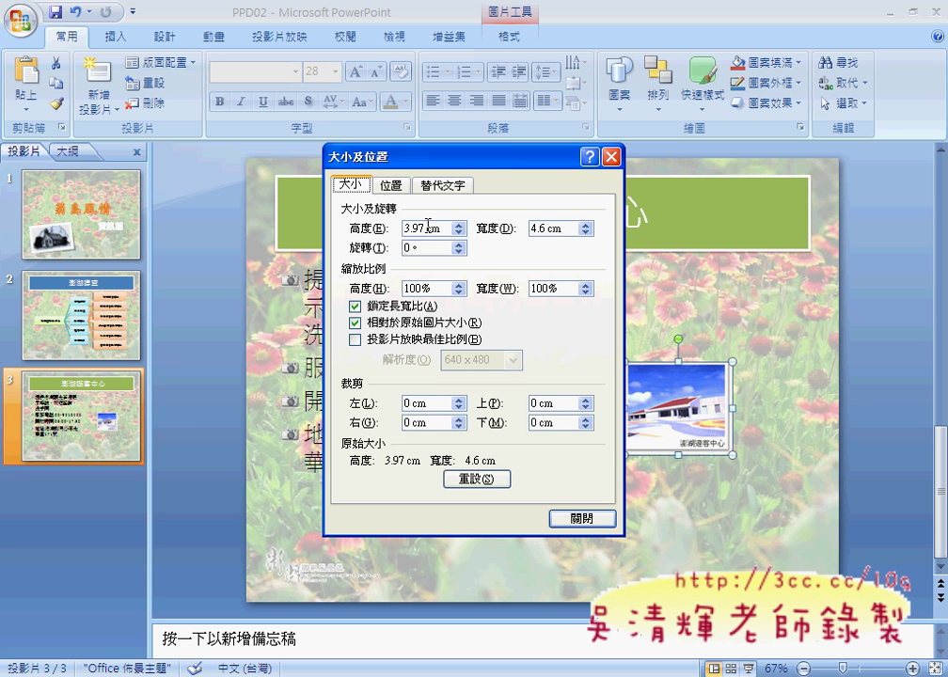
double_click(423, 227)
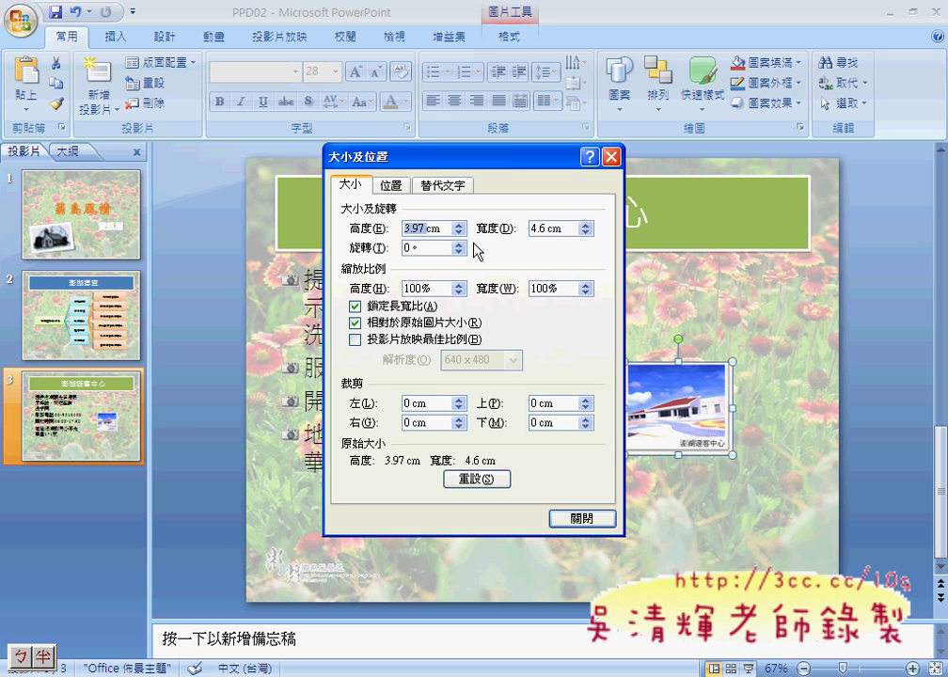
type("7.2")
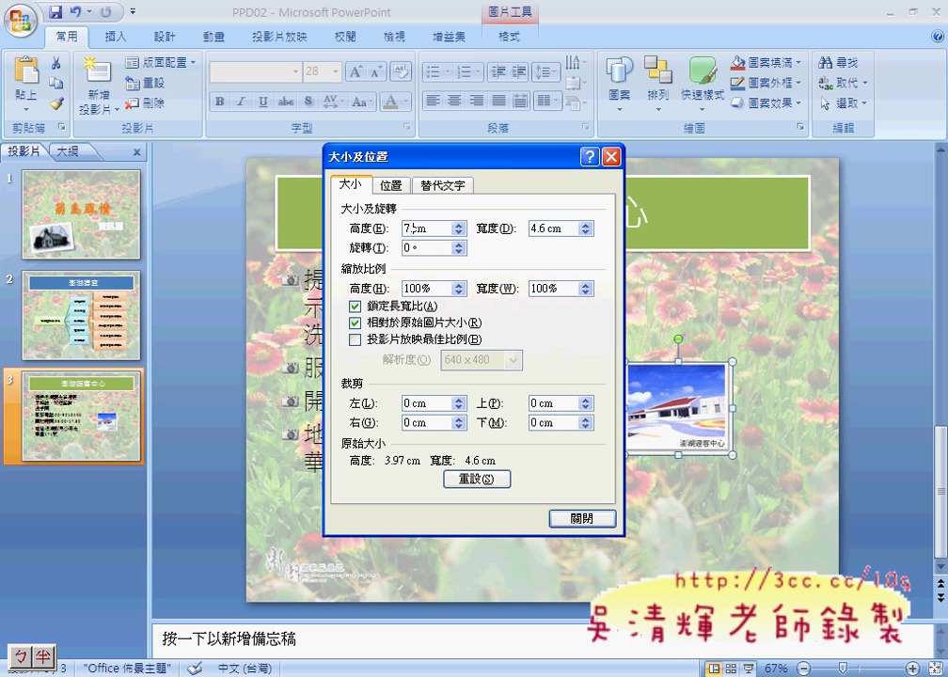
type("8")
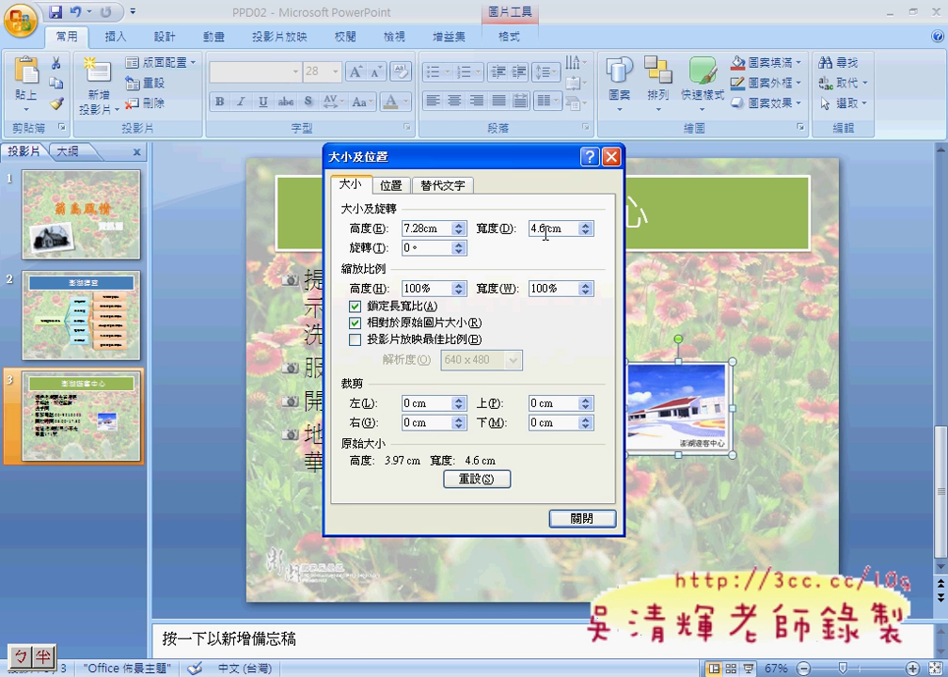
left_click(551, 229)
double_click(551, 228)
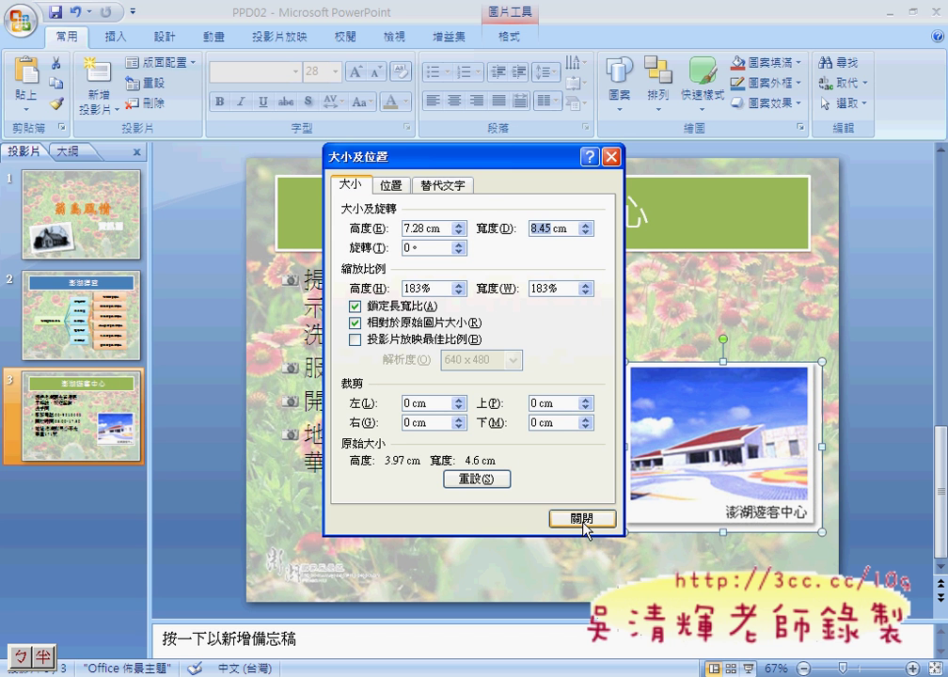
left_click(588, 518)
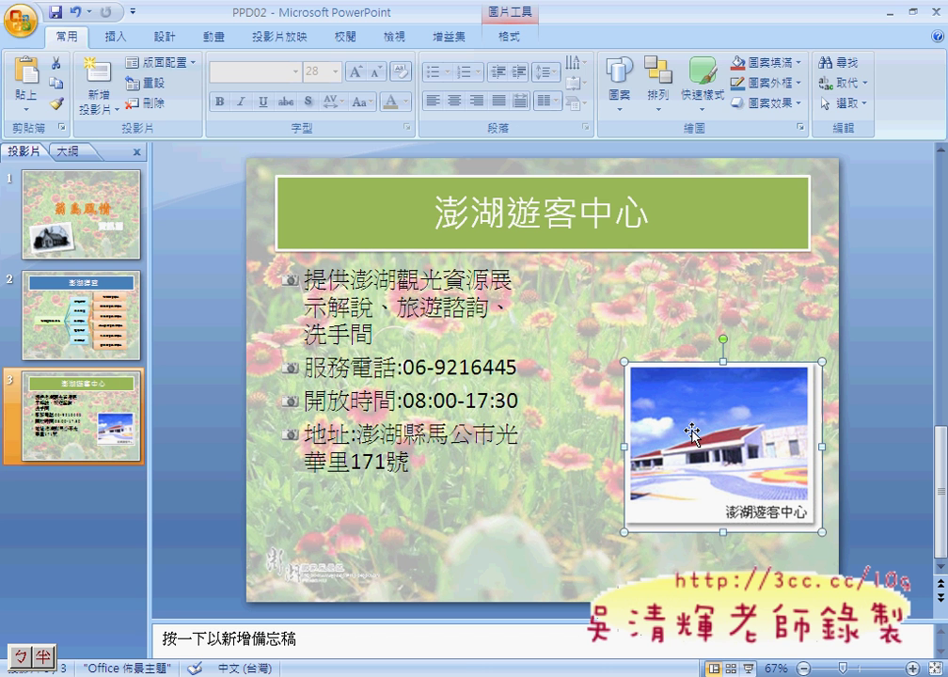
Apply the 浮凸左方透視圖, 白色 picture style to the visitor-centre photo.
left_click(508, 36)
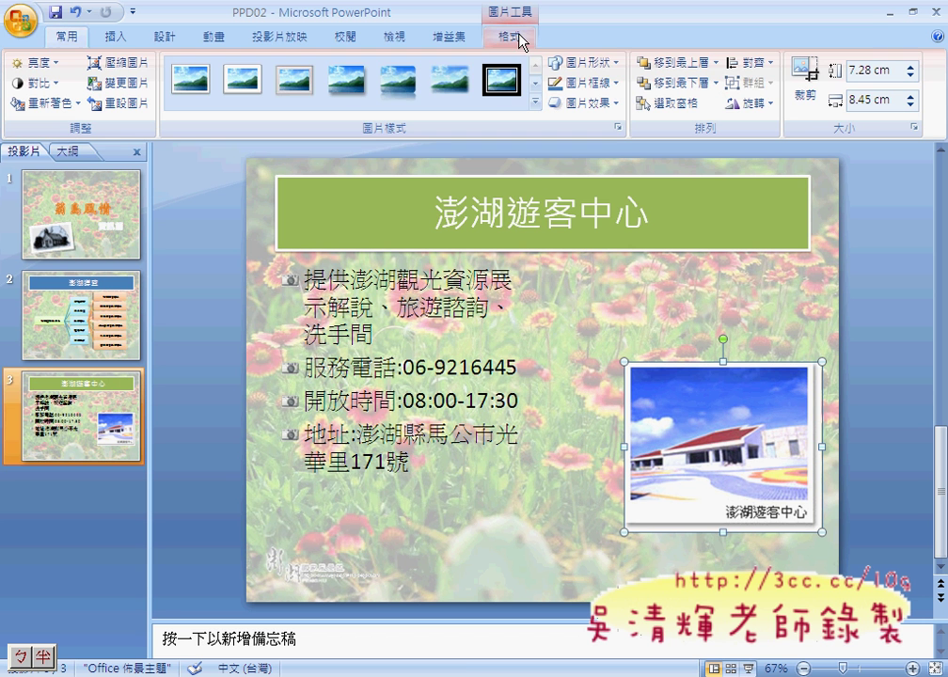
left_click(535, 102)
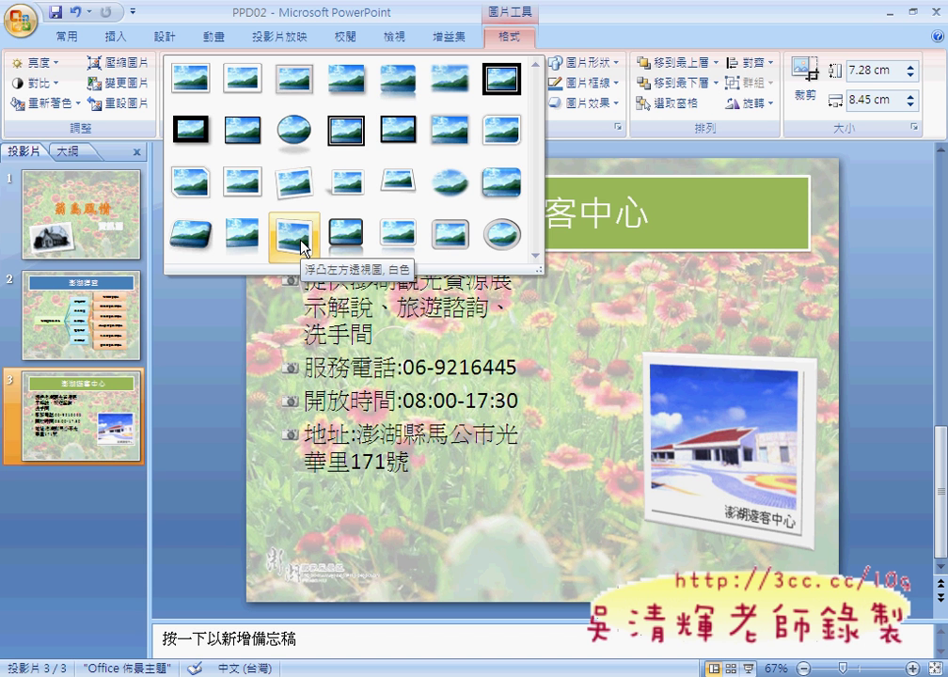
left_click(302, 248)
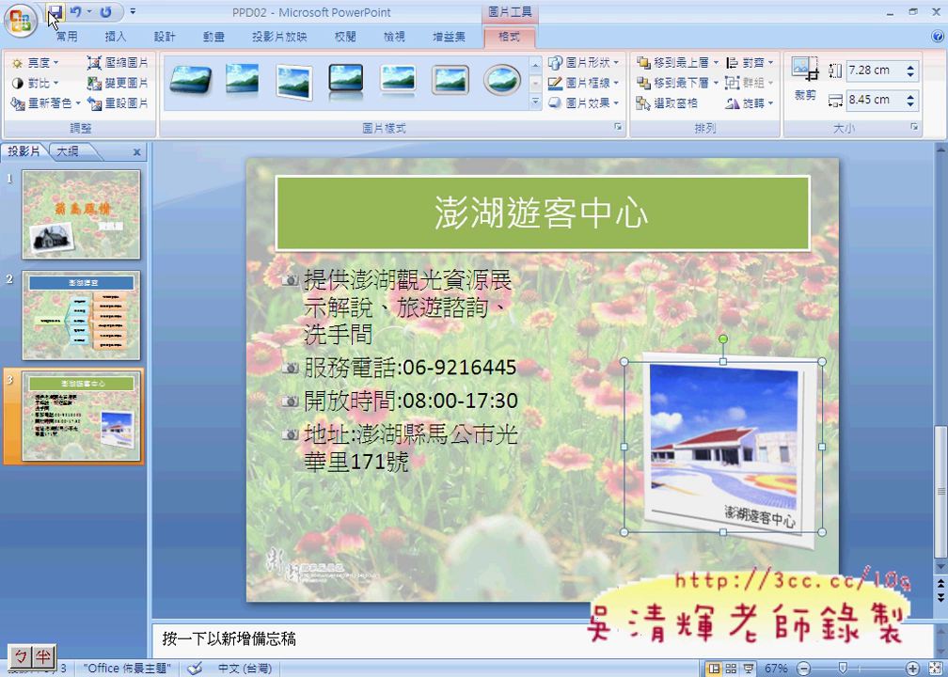
Save the presentation as a PowerPoint file named 203 on the desktop.
left_click(20, 21)
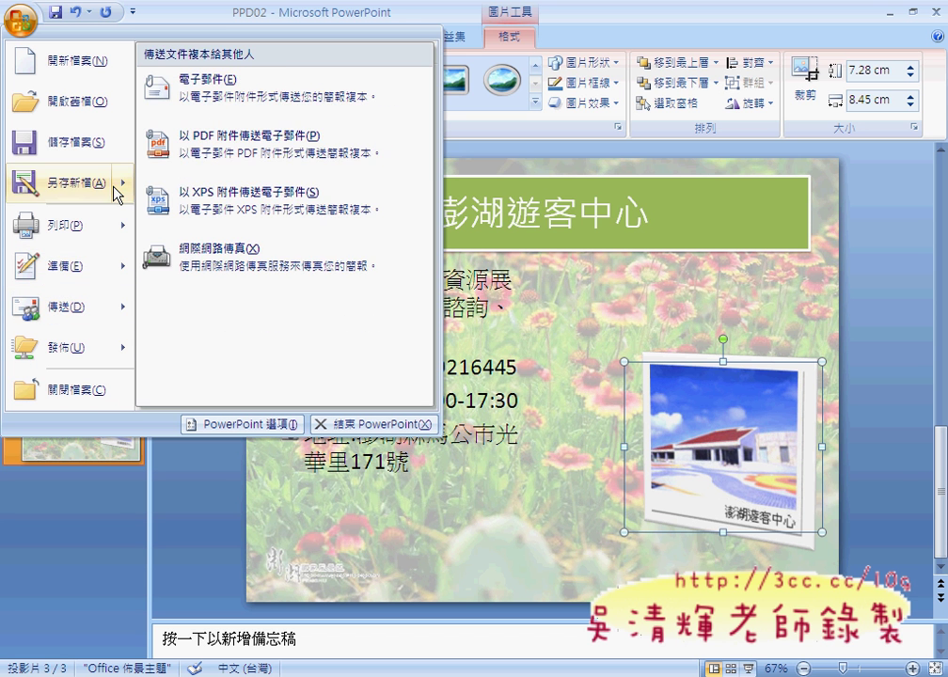
mouse_move(68, 183)
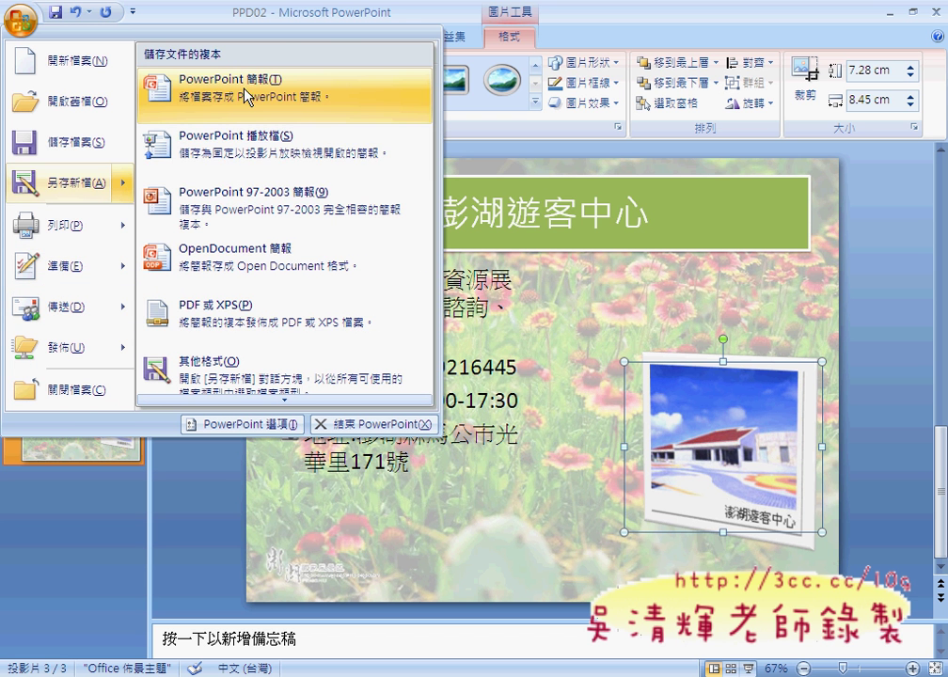
left_click(193, 73)
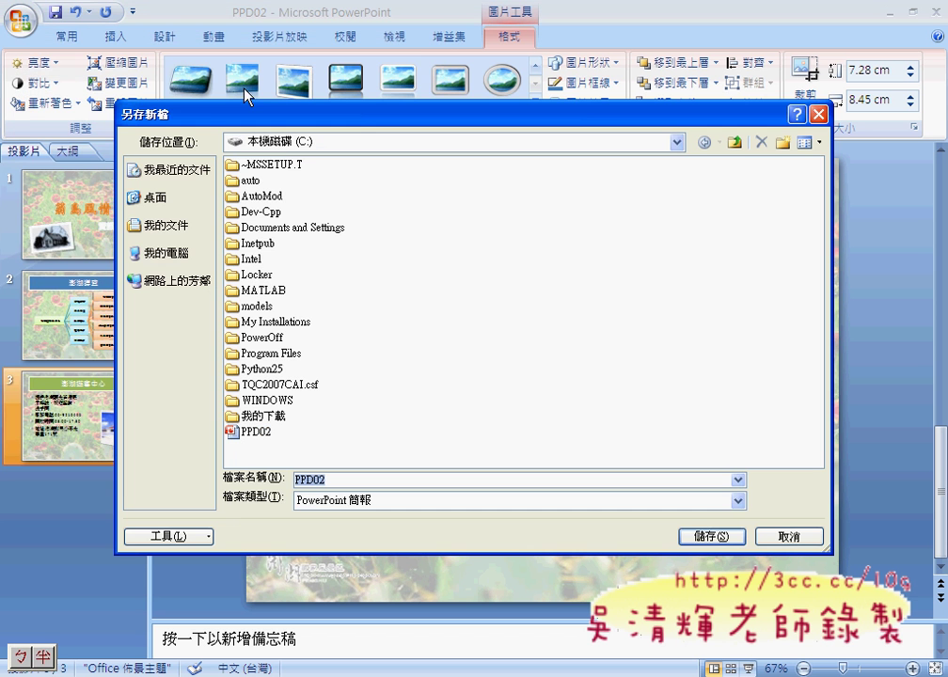
left_click(315, 478)
type("a")
type("2")
type("8")
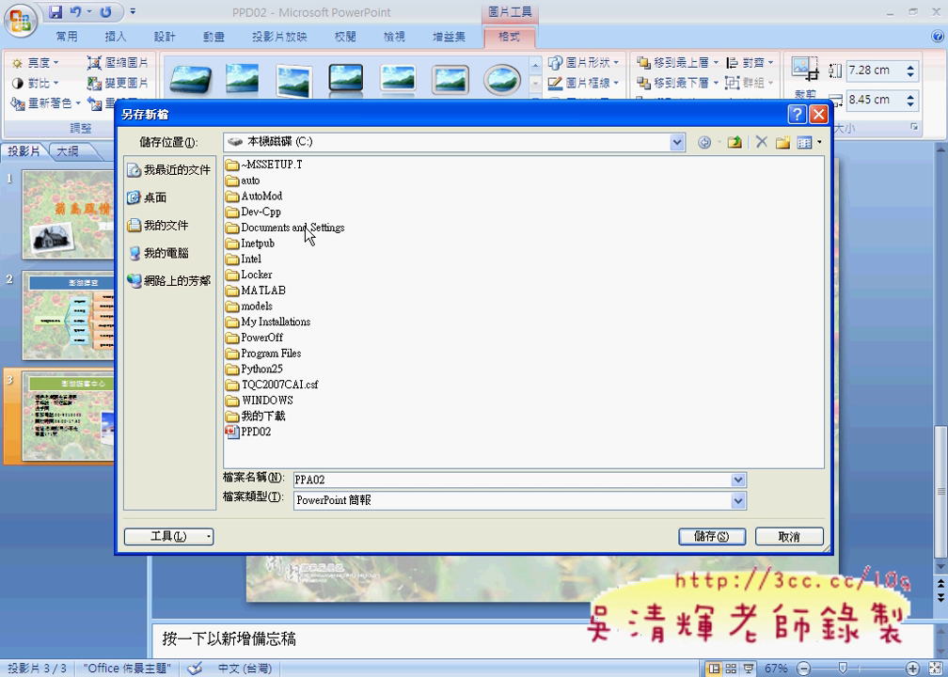
left_click(194, 200)
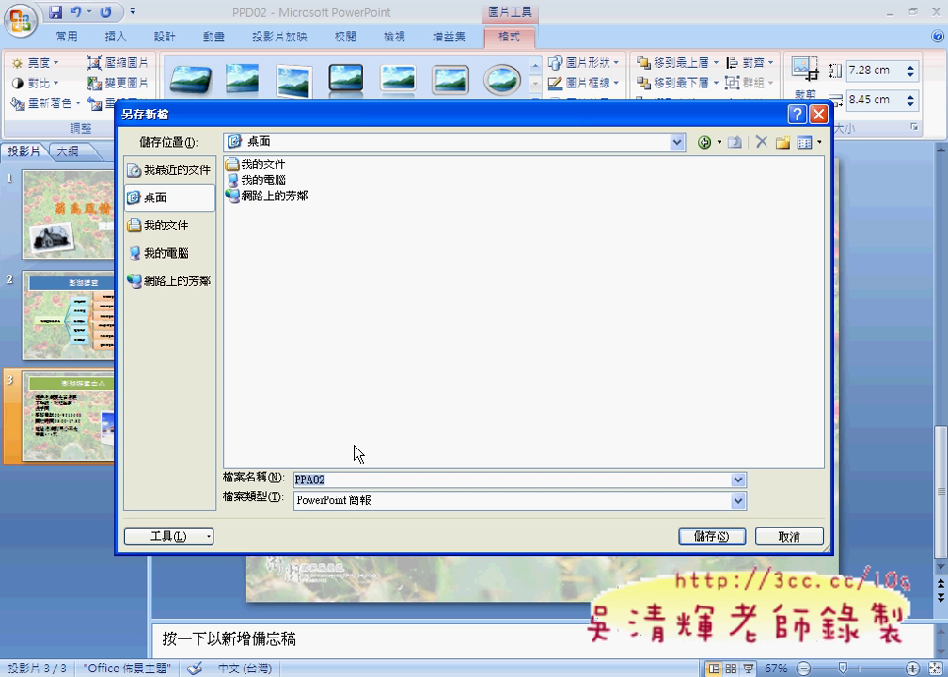
type("203")
left_click(712, 537)
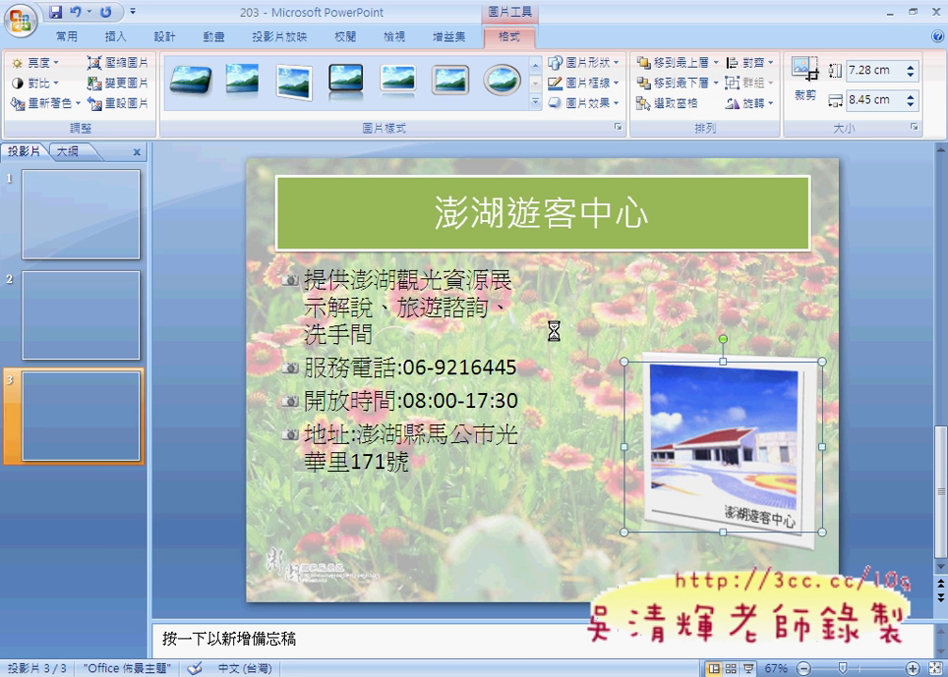
Start another Save As in drive C:, picking PPD02 as the file name.
left_click(21, 21)
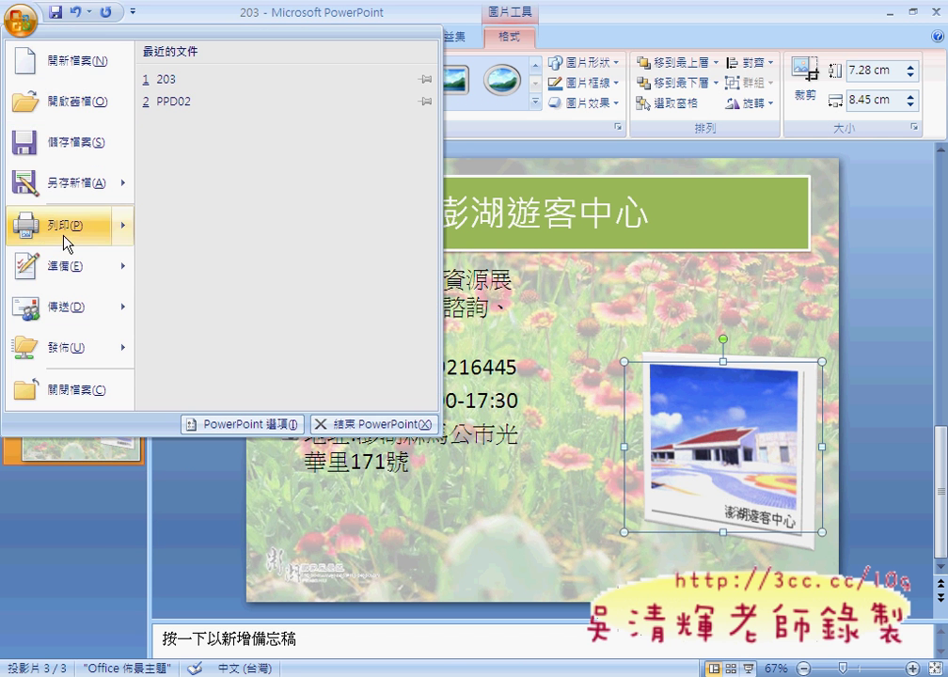
mouse_move(71, 182)
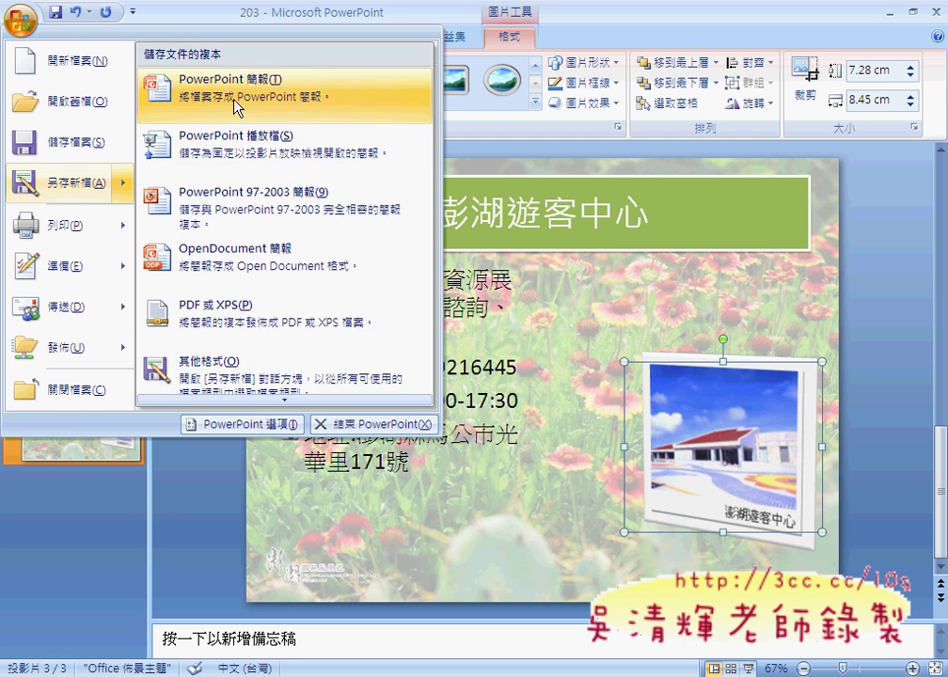
left_click(184, 80)
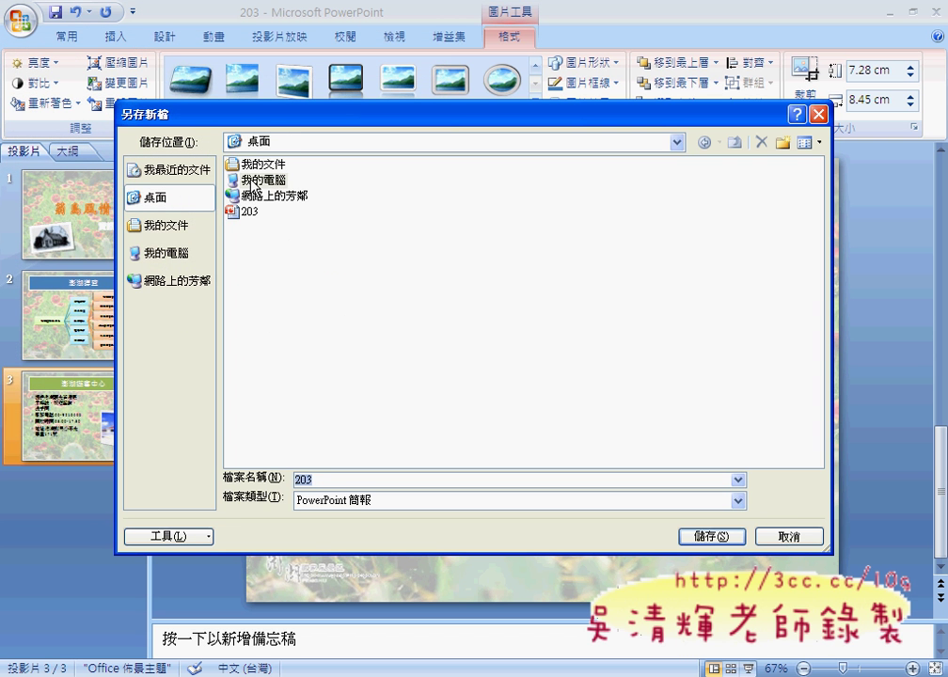
double_click(265, 181)
double_click(286, 180)
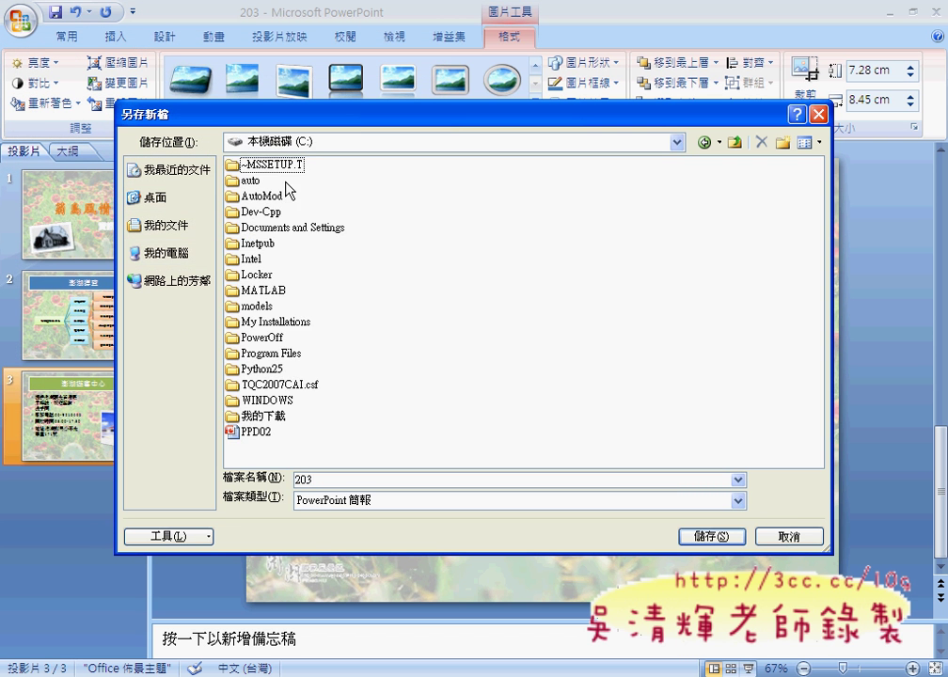
left_click(254, 432)
left_click(304, 475)
type("A02")
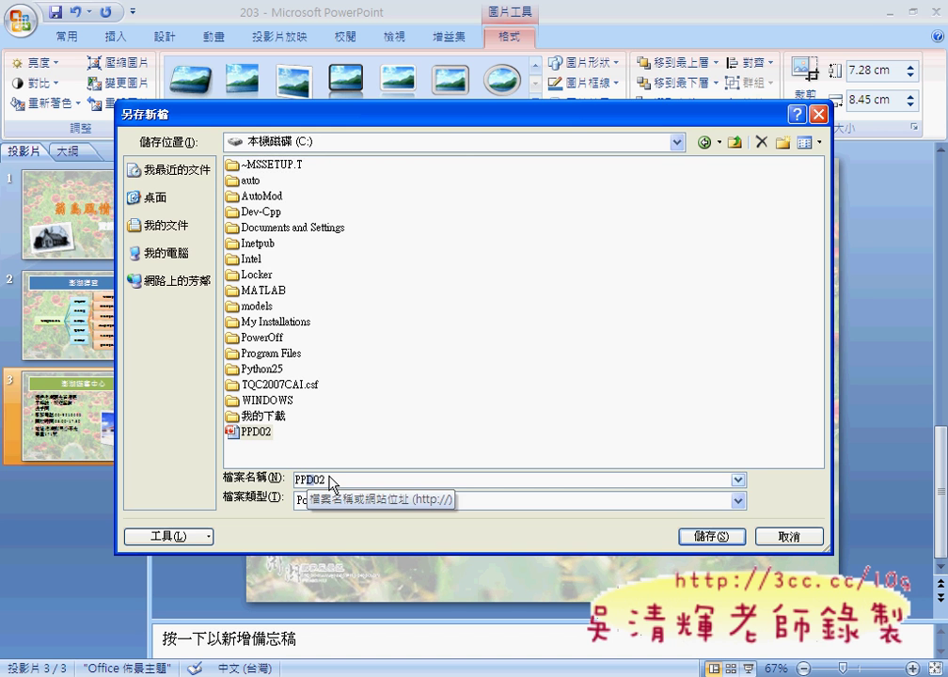